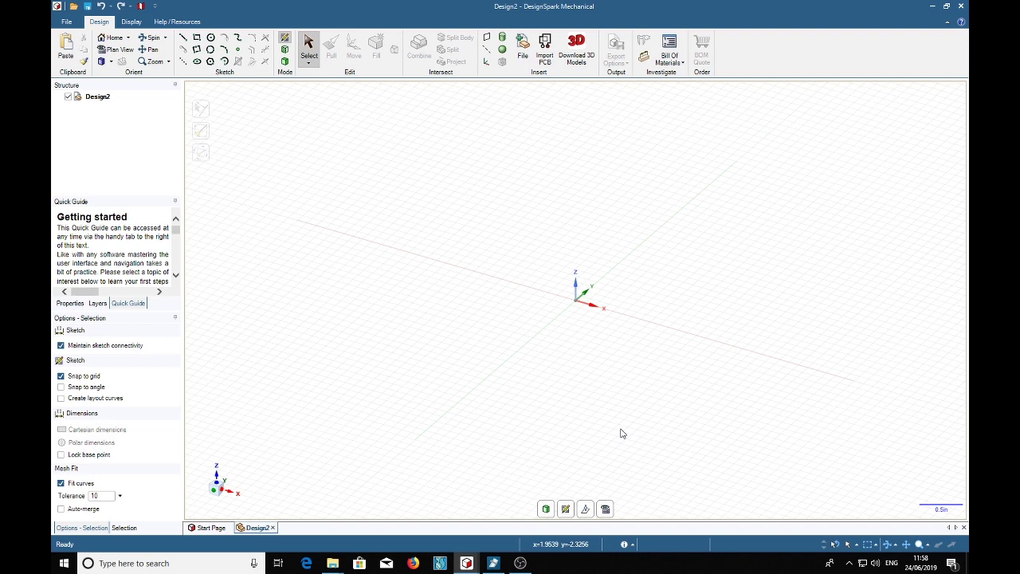
In plan view, draw a vertical construction line 4.75 in long through the origin along the Y axis.
key(v)
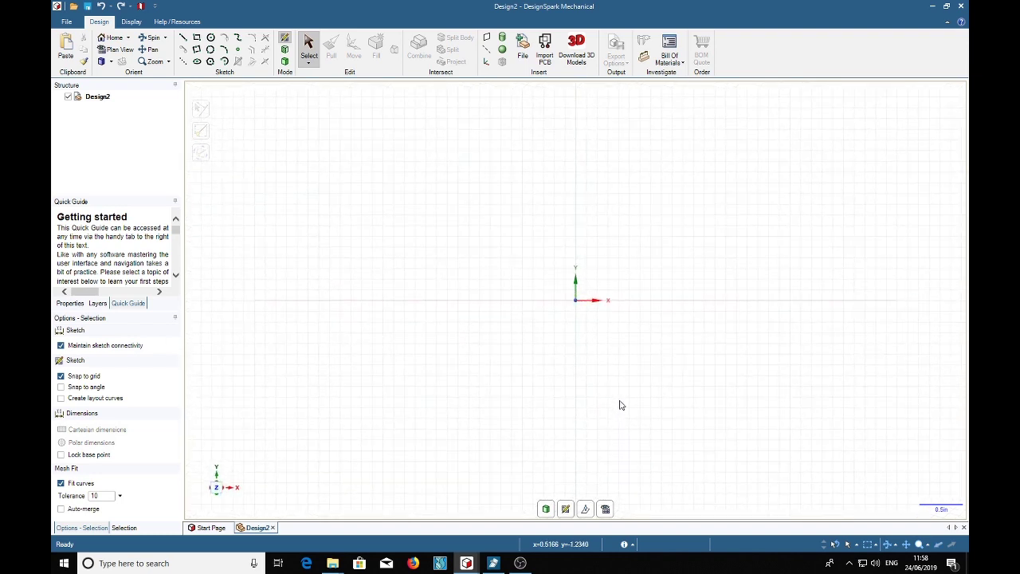
click(183, 62)
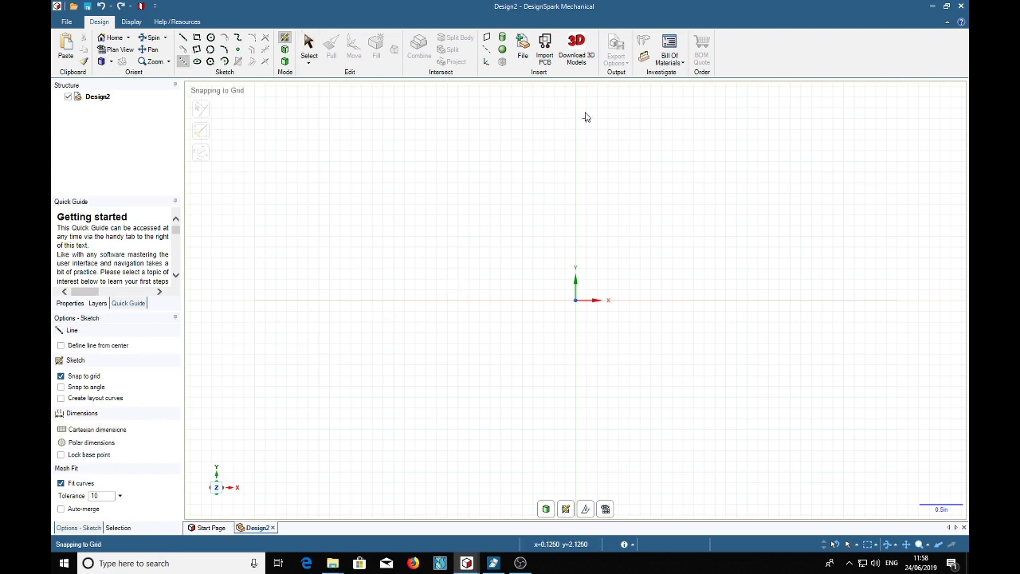
click(575, 90)
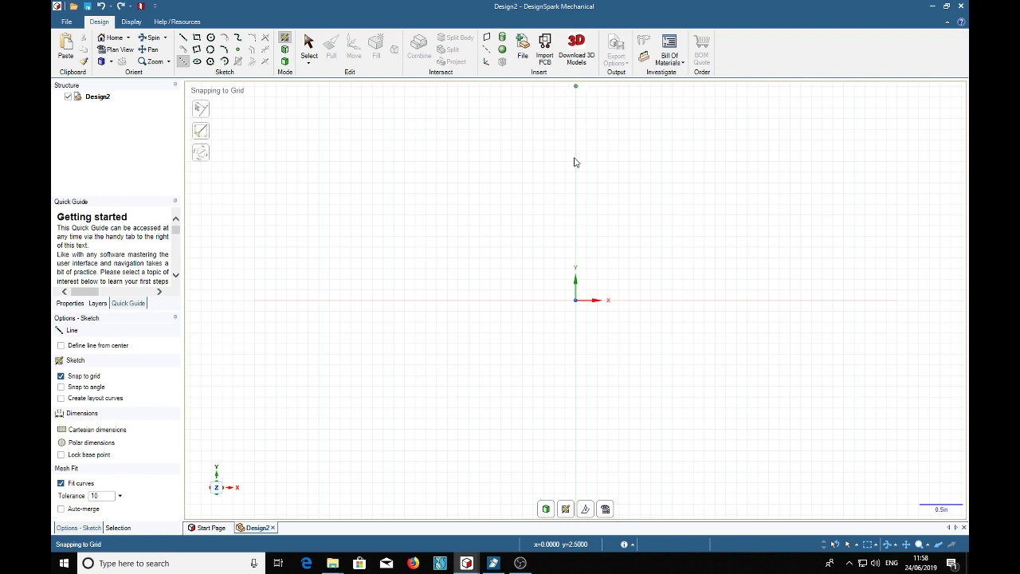
click(577, 494)
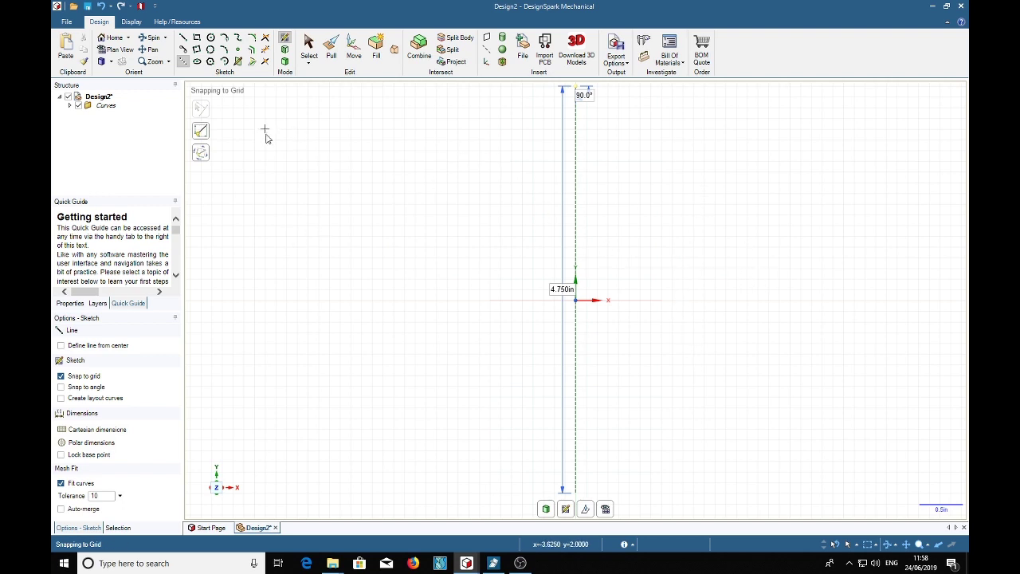
click(225, 62)
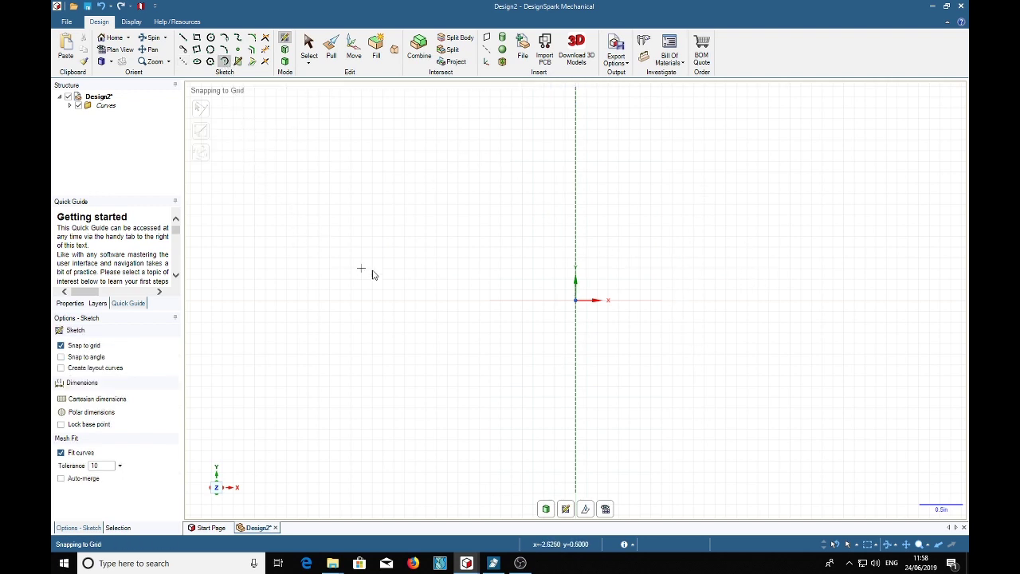
click(576, 300)
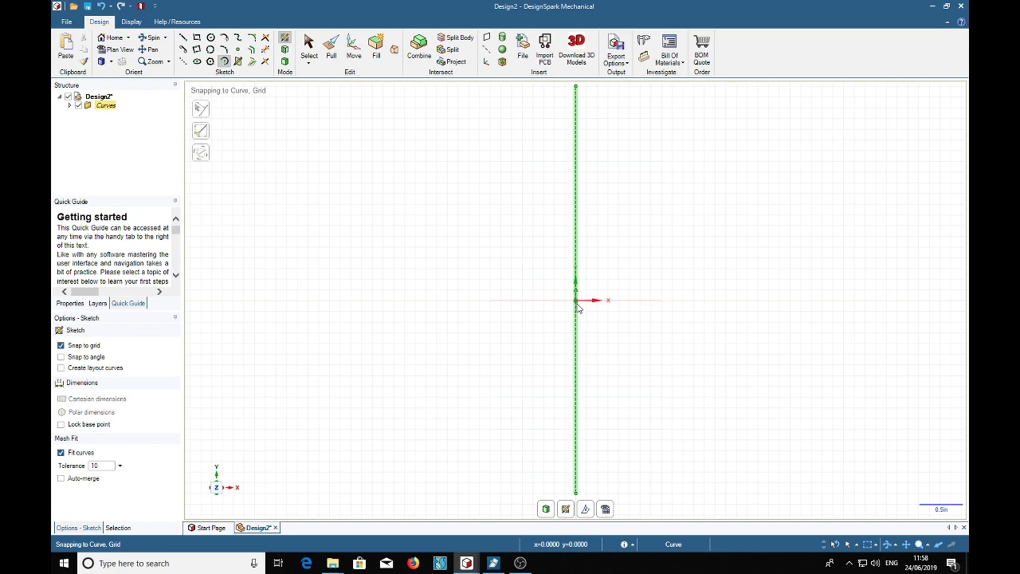
click(576, 408)
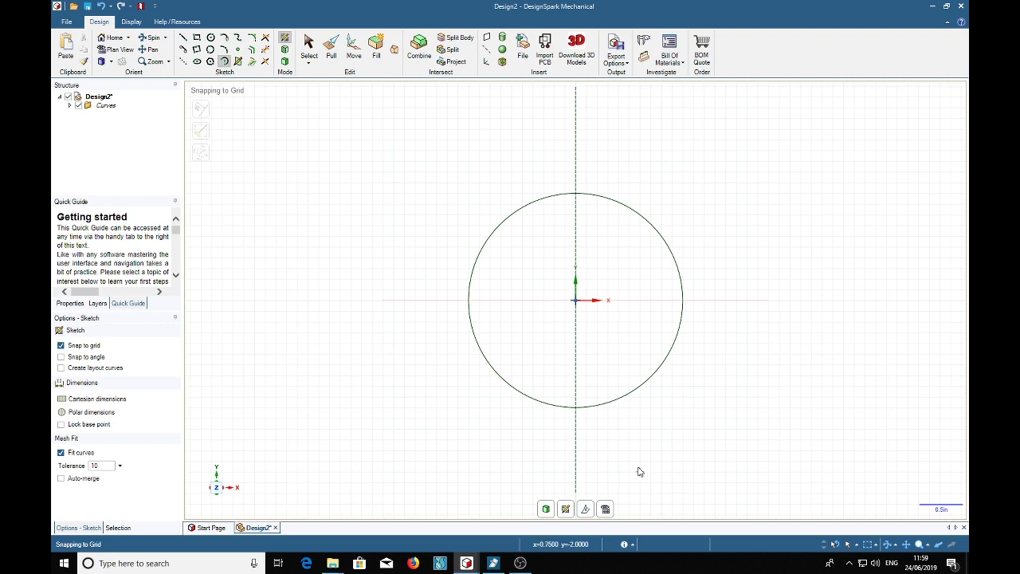
key(ctrl+z)
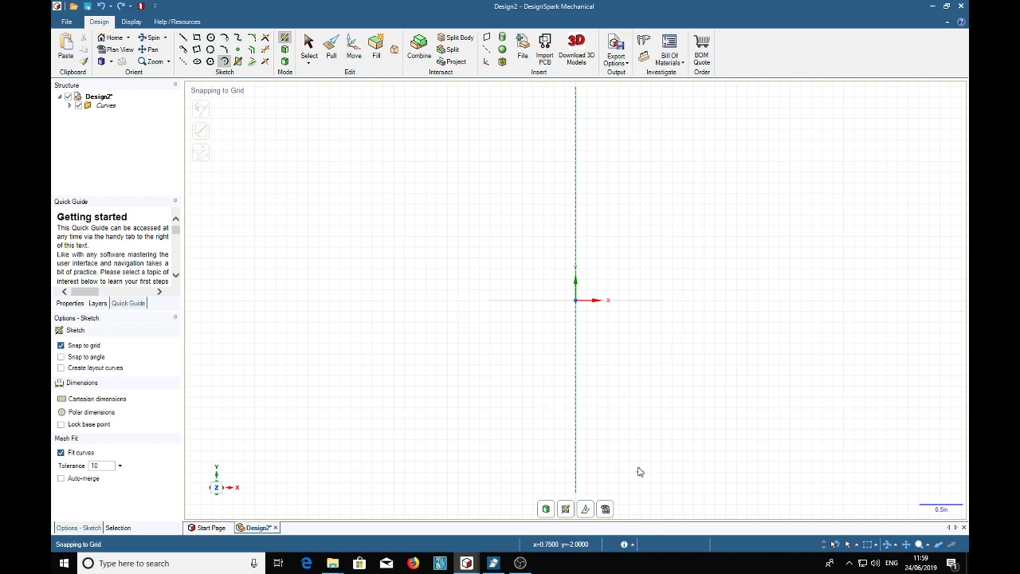
Draw a 135° sweep arc of 2.5 in diameter centred on the origin, from the construction line below the origin counter-clockwise.
click(575, 301)
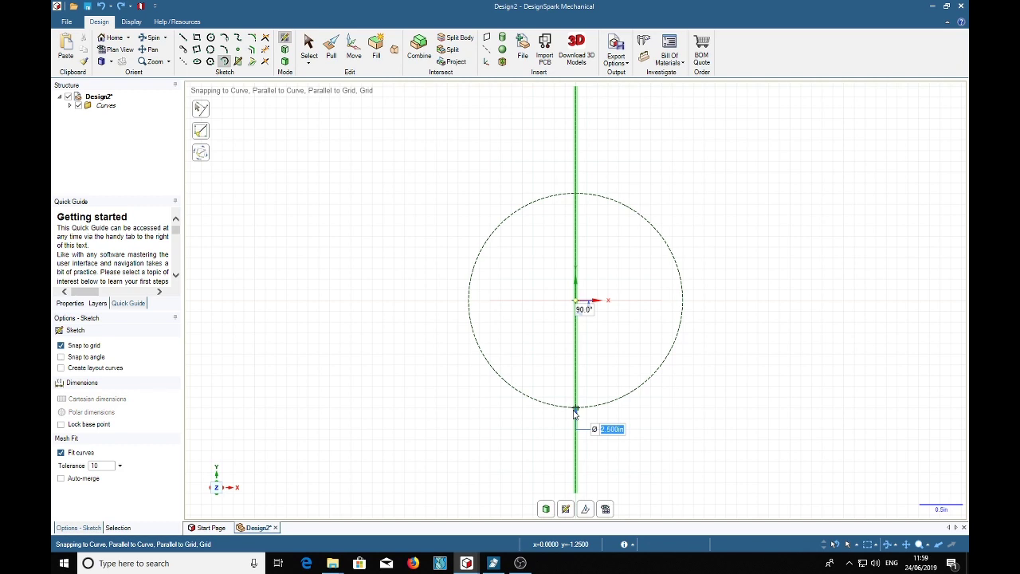
key(Tab)
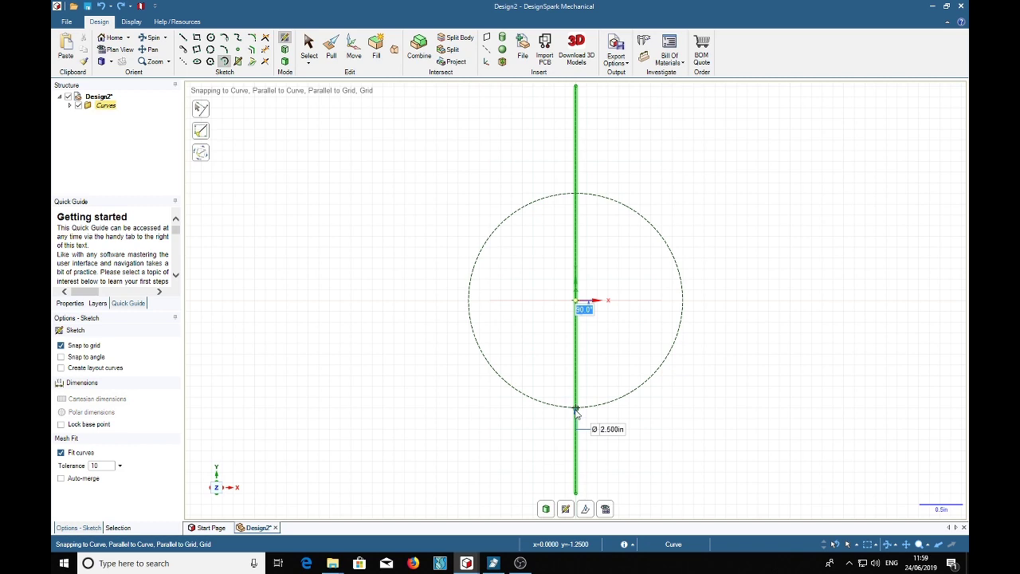
click(575, 410)
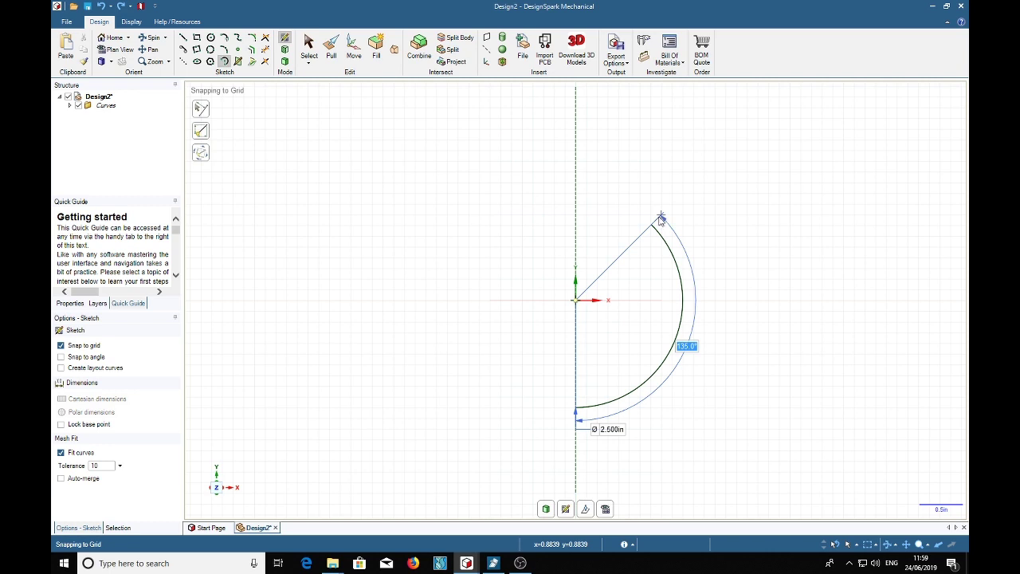
click(654, 227)
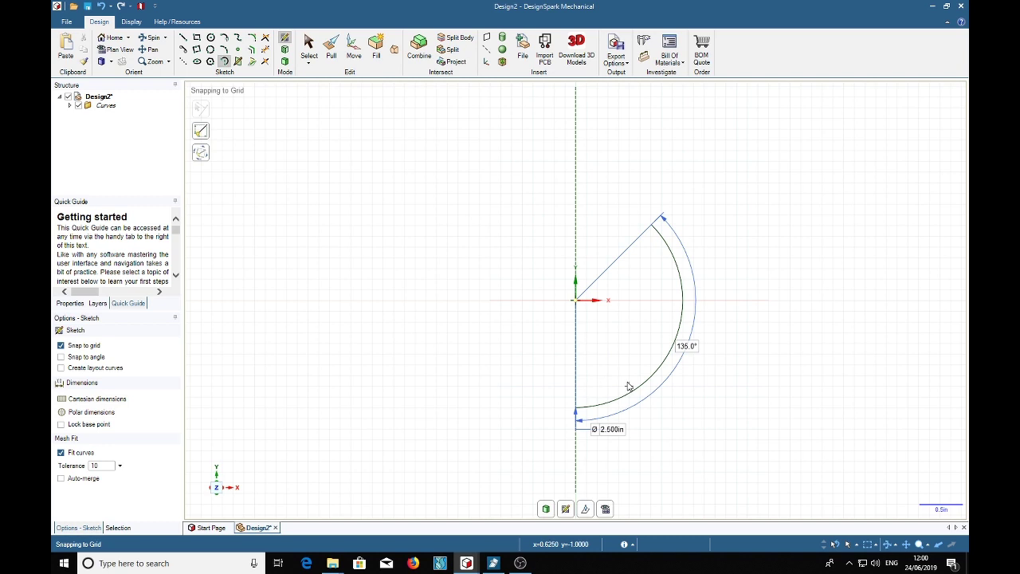
Draw a concentric inner sweep arc of 2 in diameter spanning 135°, also starting on the construction line below the origin.
click(576, 301)
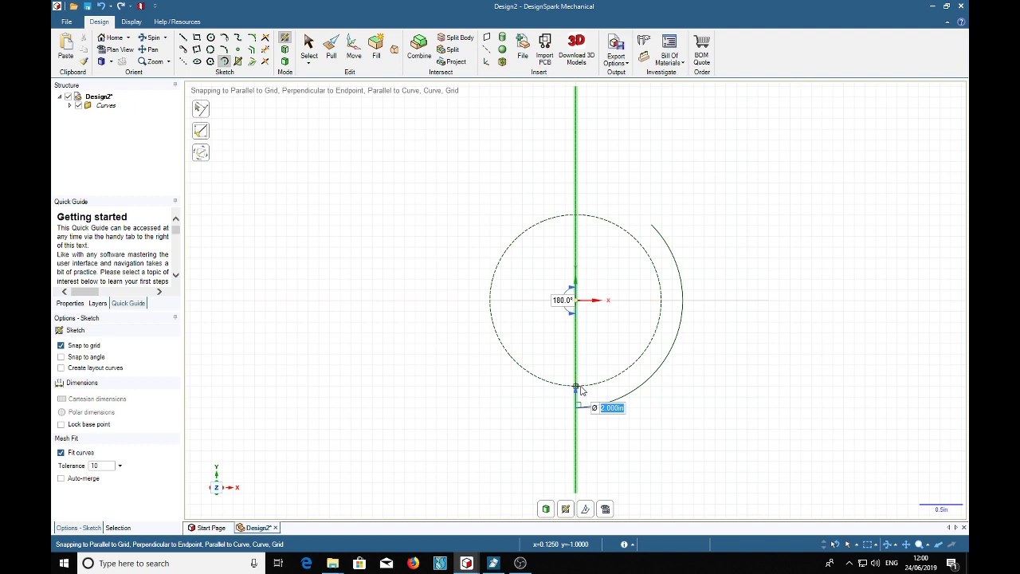
click(577, 389)
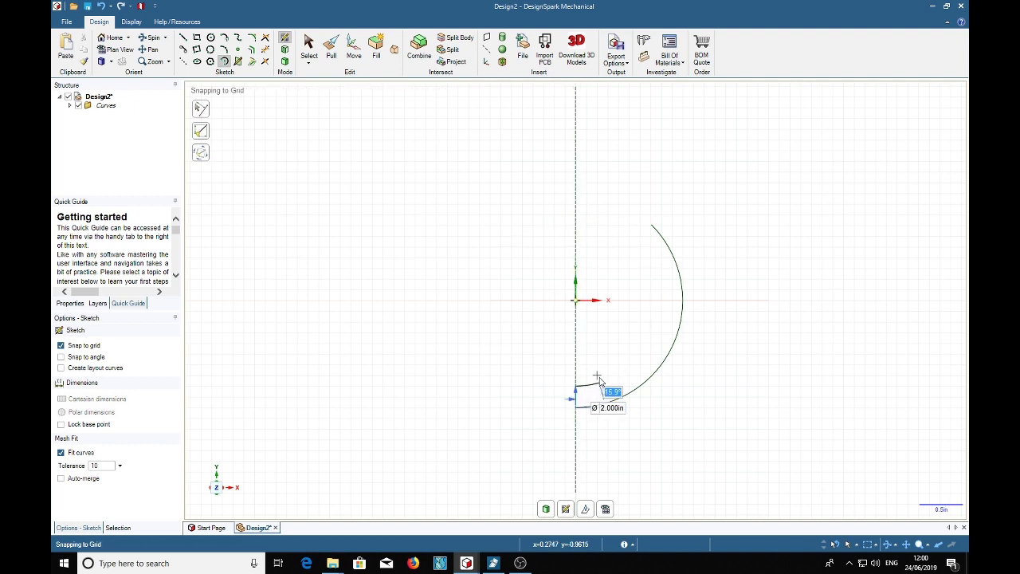
click(639, 242)
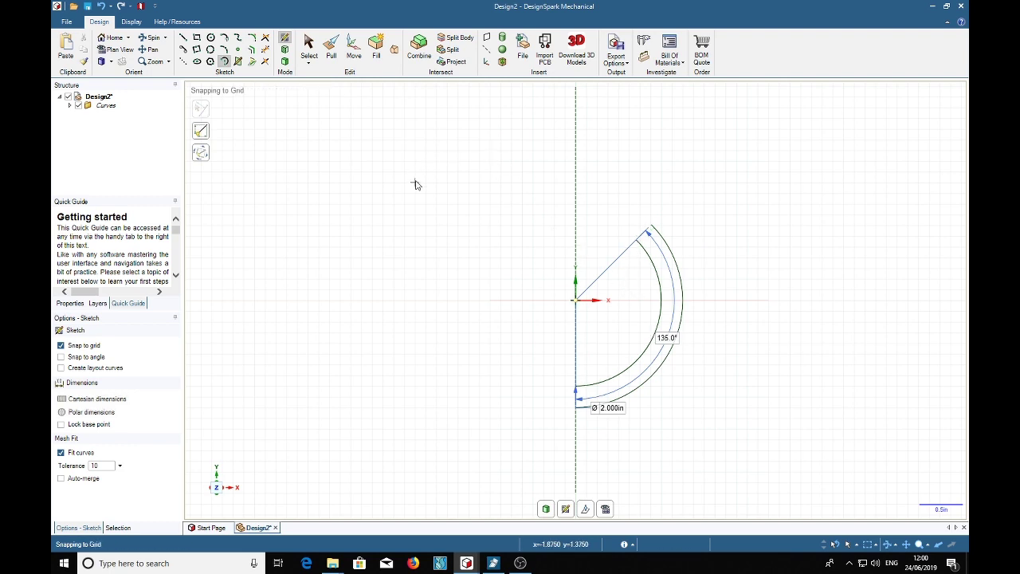
Close the upper ends of the two arcs with a 0.25 in line at 45°.
click(183, 38)
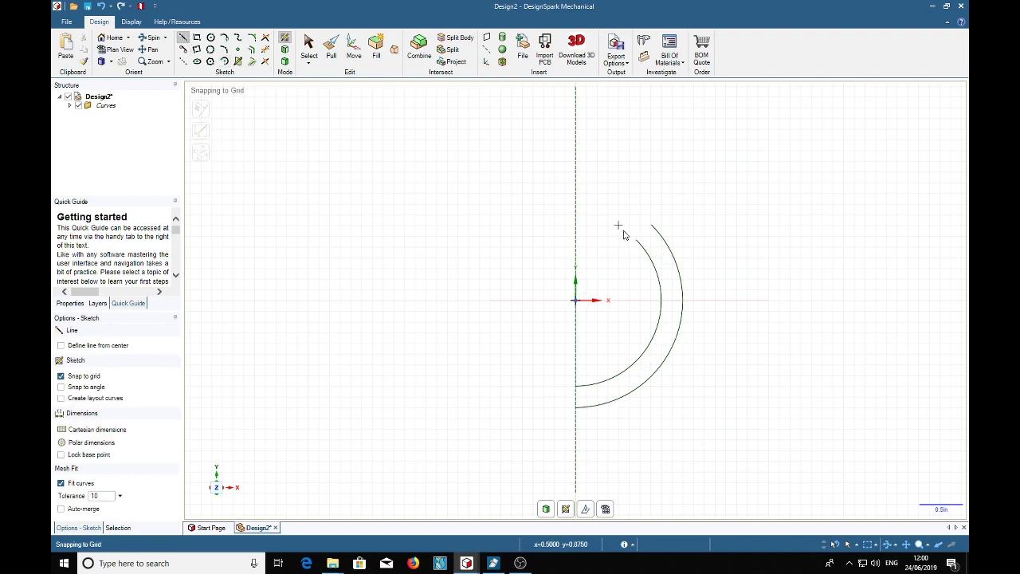
click(637, 240)
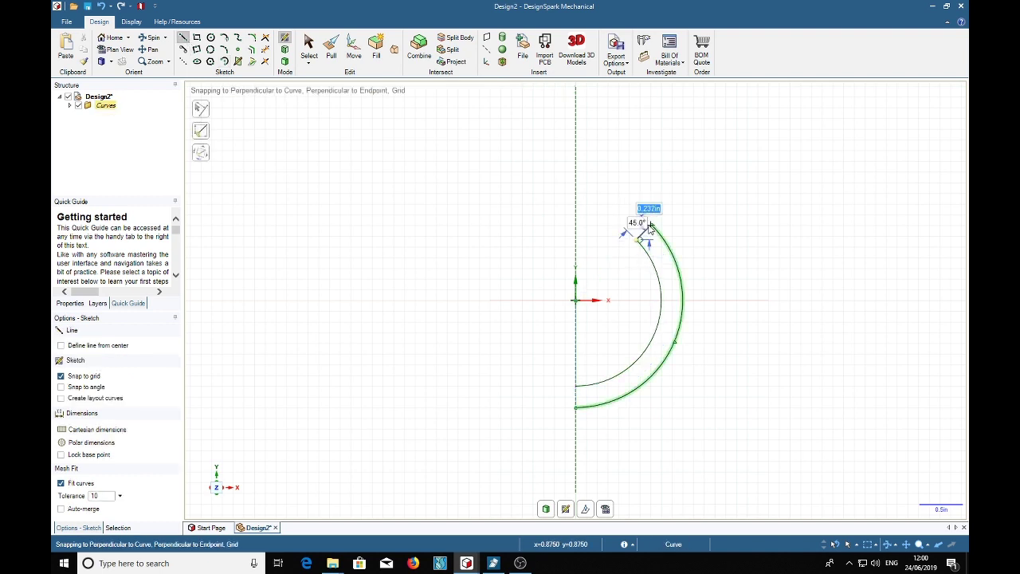
click(651, 229)
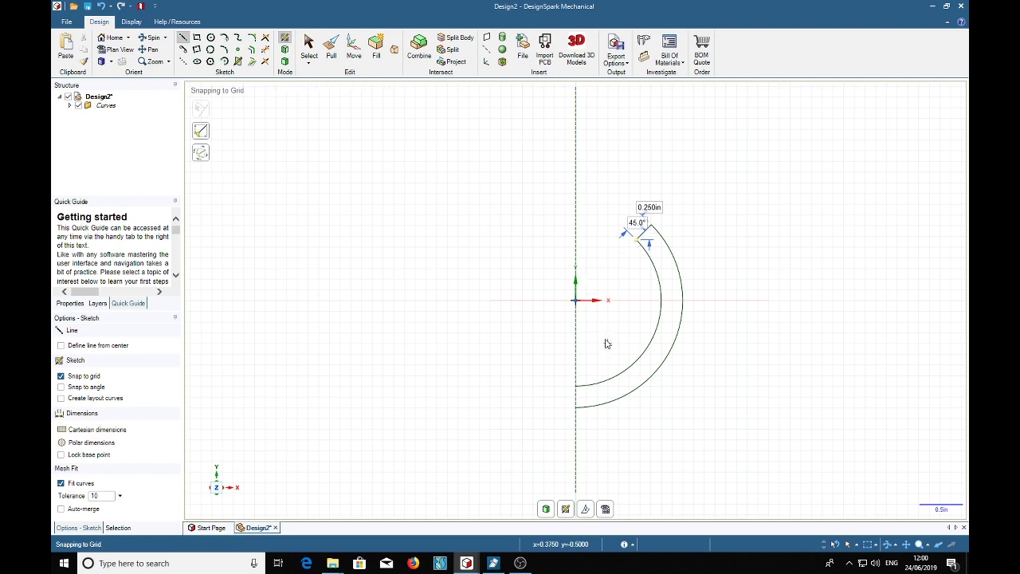
Draw the stem outline: 1.25 in down the construction line from the inner arc, 0.25 in across, and straight up to the outer arc.
click(576, 388)
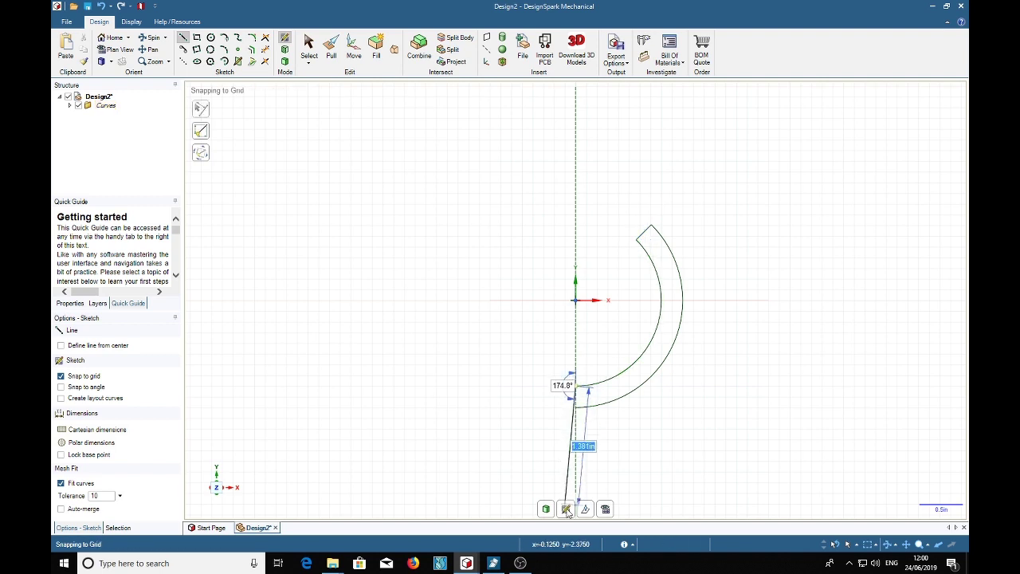
click(576, 492)
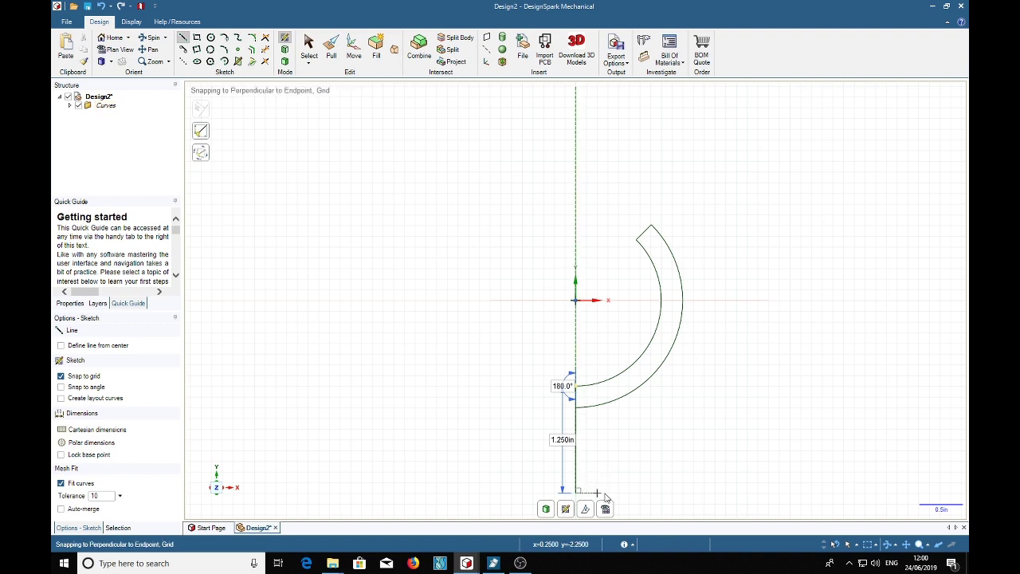
key(Escape)
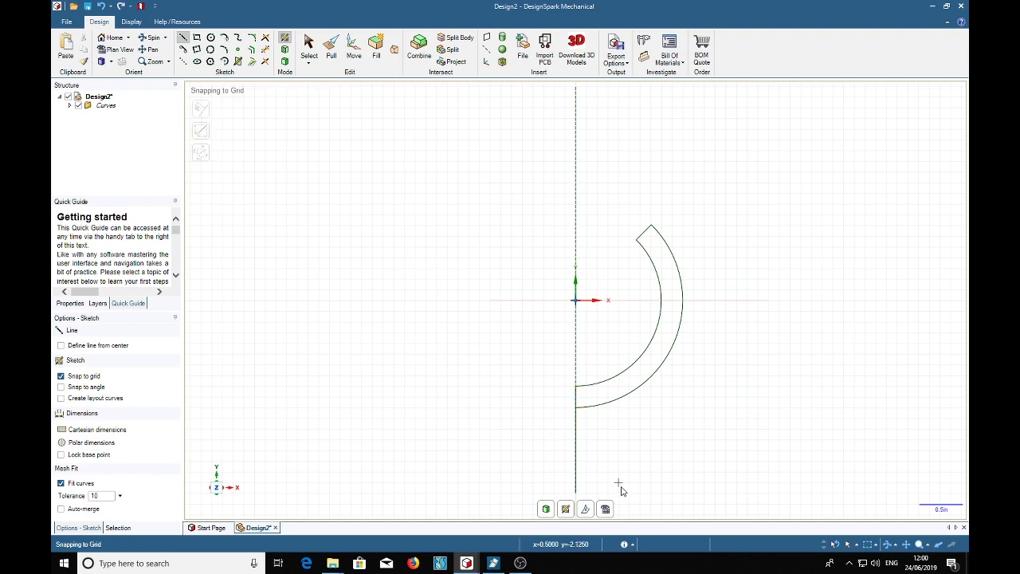
click(585, 494)
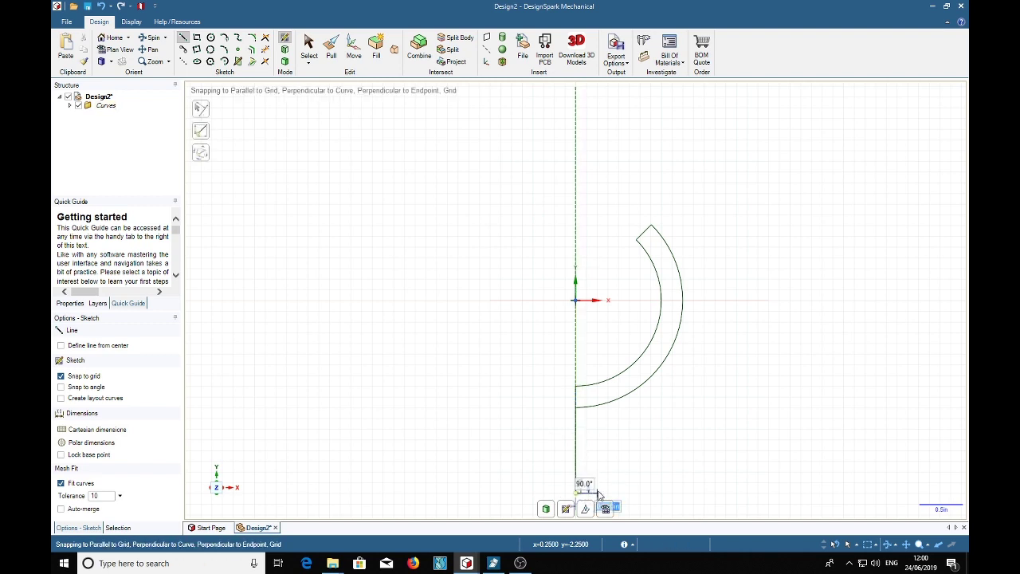
shift+middle_drag(599, 489, 602, 419)
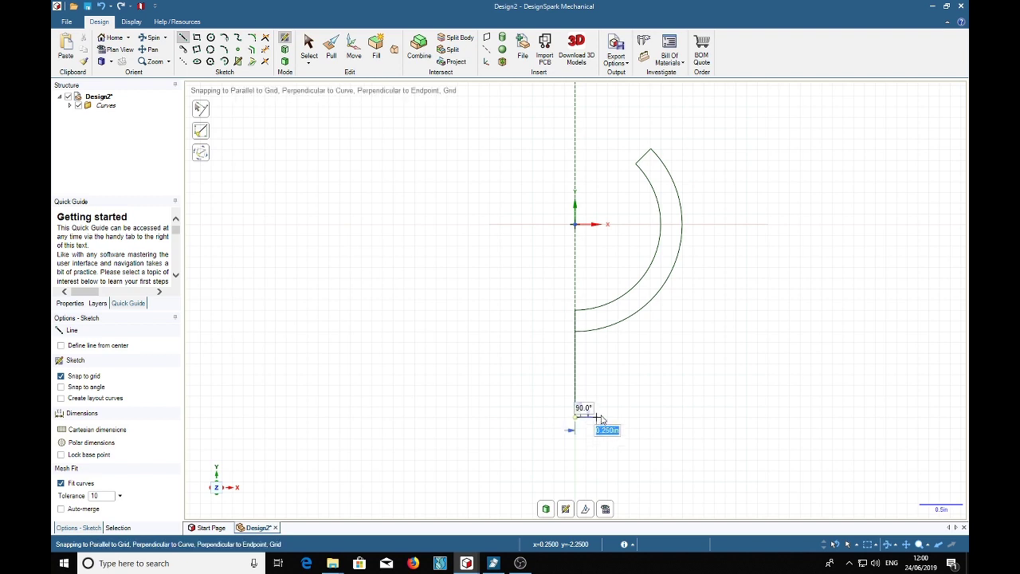
click(597, 416)
click(597, 330)
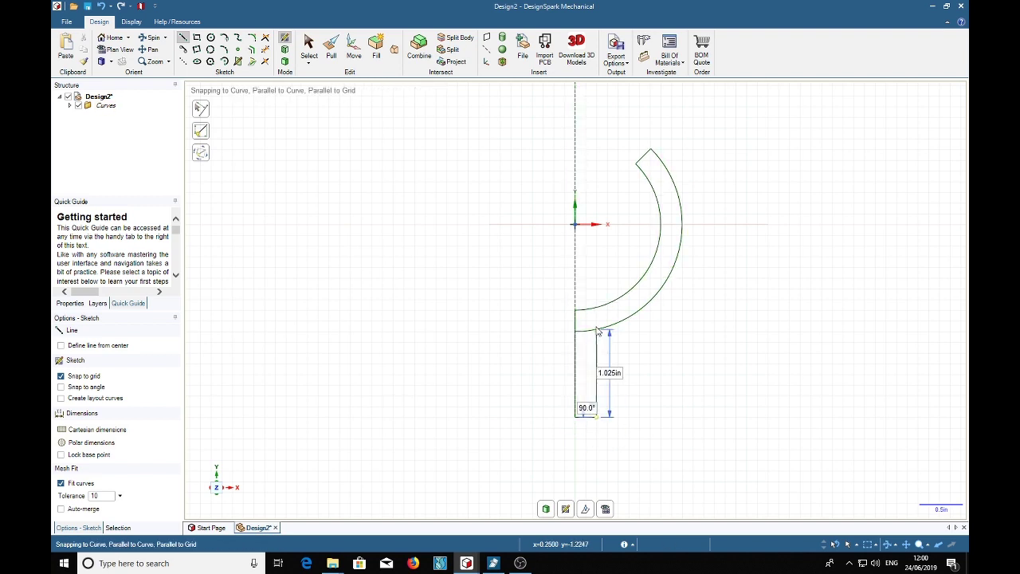
Trim the outer arc segment inside the stem and round the corner between stem and outer arc to 1.5 in diameter.
click(266, 49)
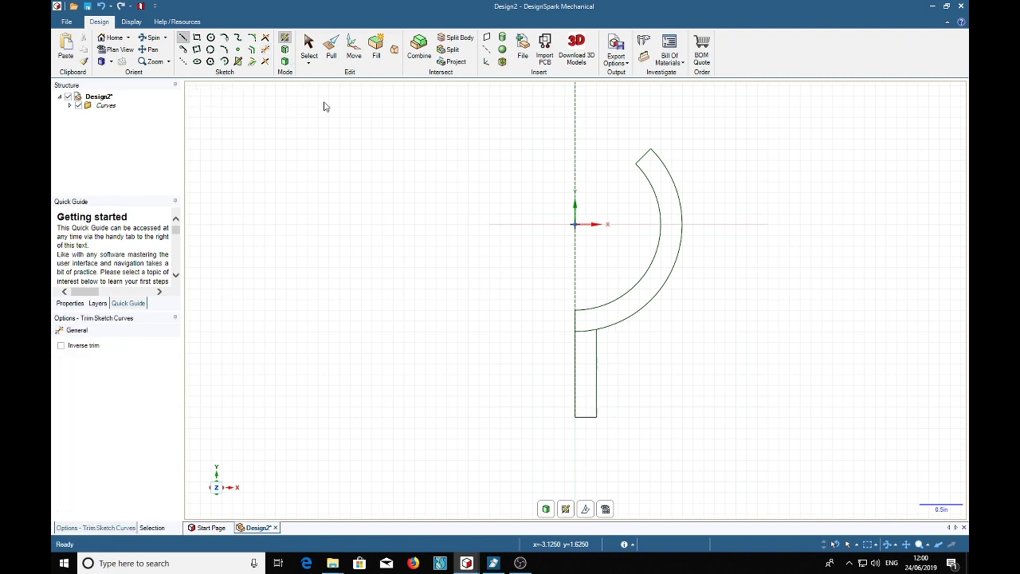
click(590, 334)
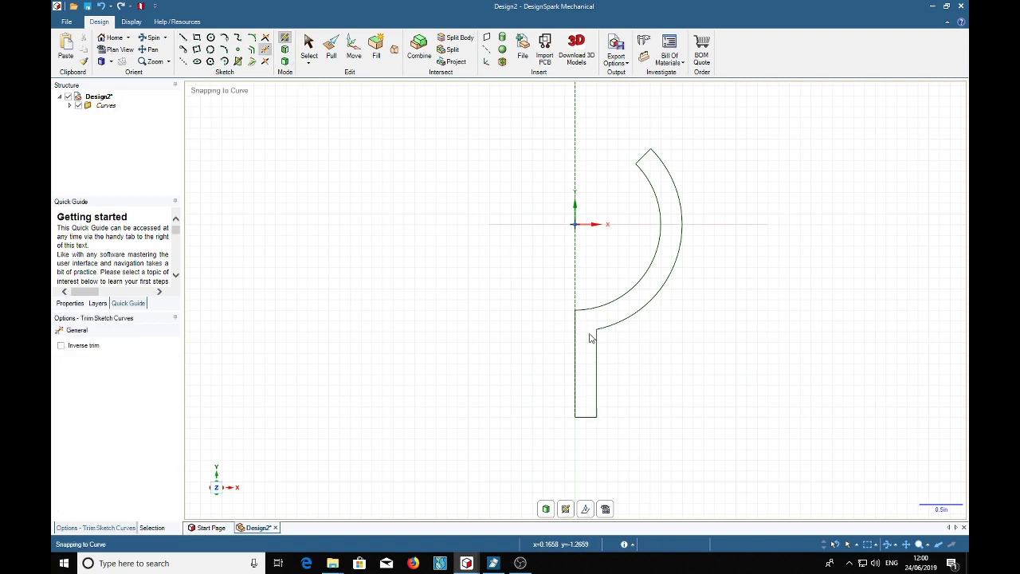
click(252, 37)
click(596, 364)
click(627, 318)
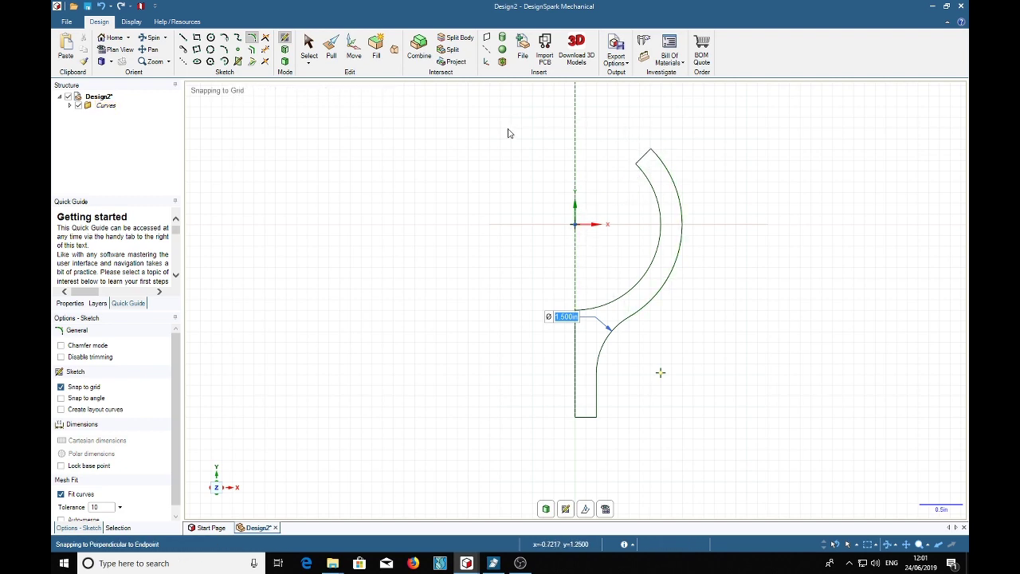
Offset the 45° closing line at the arcs' upper ends inward by 0.25 in.
click(252, 49)
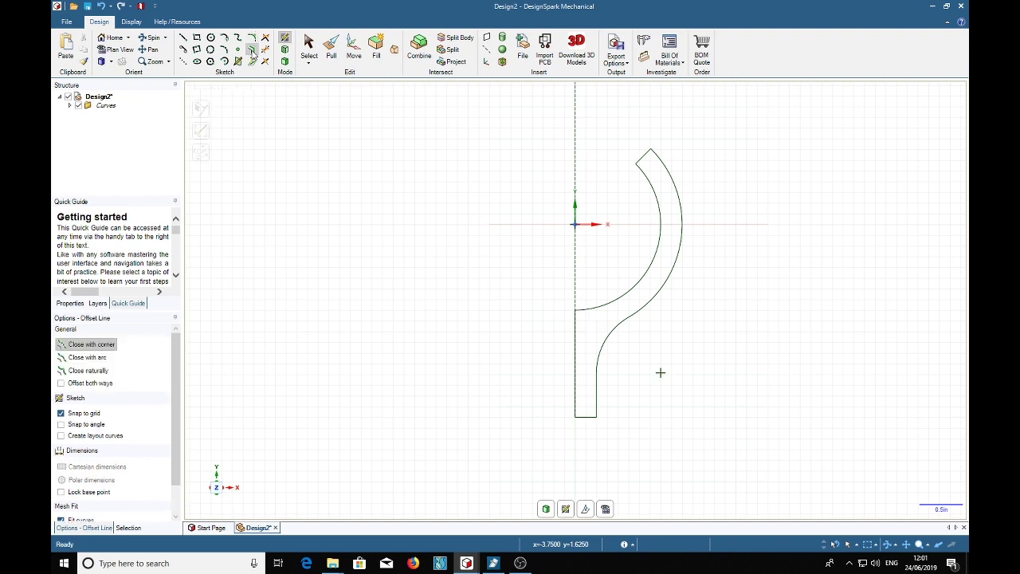
click(648, 161)
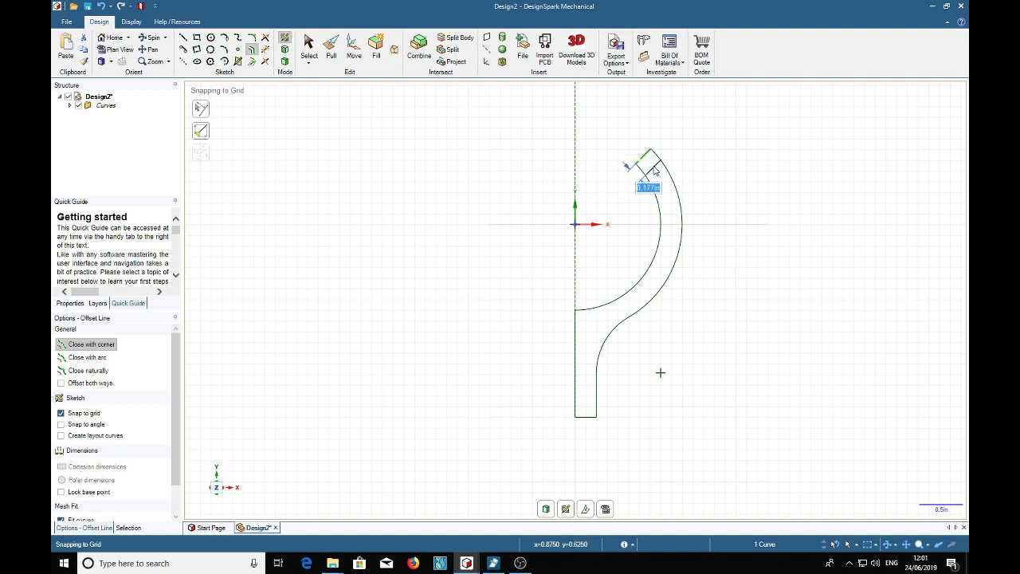
key(BackSpace)
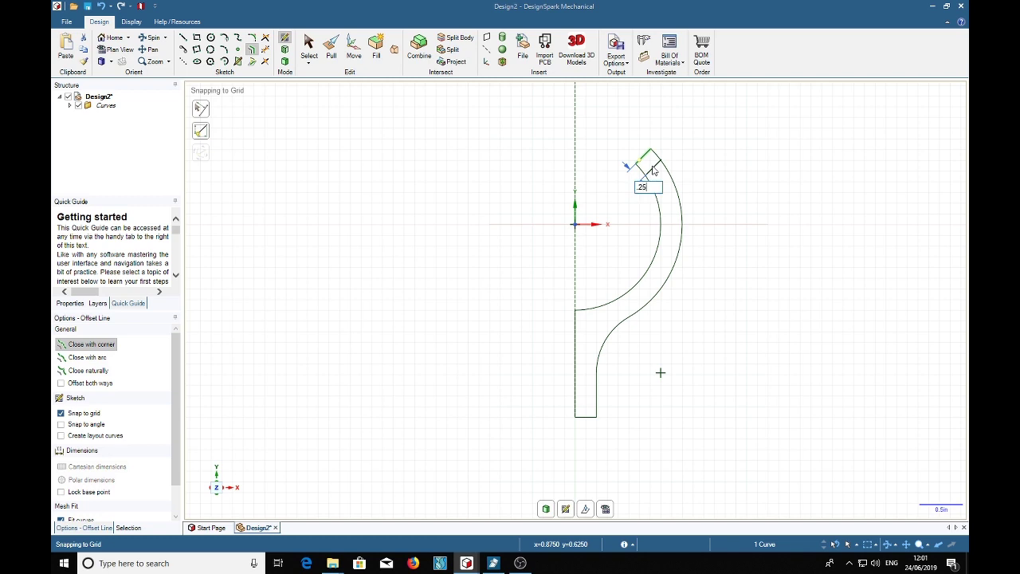
text(25)
key(Return)
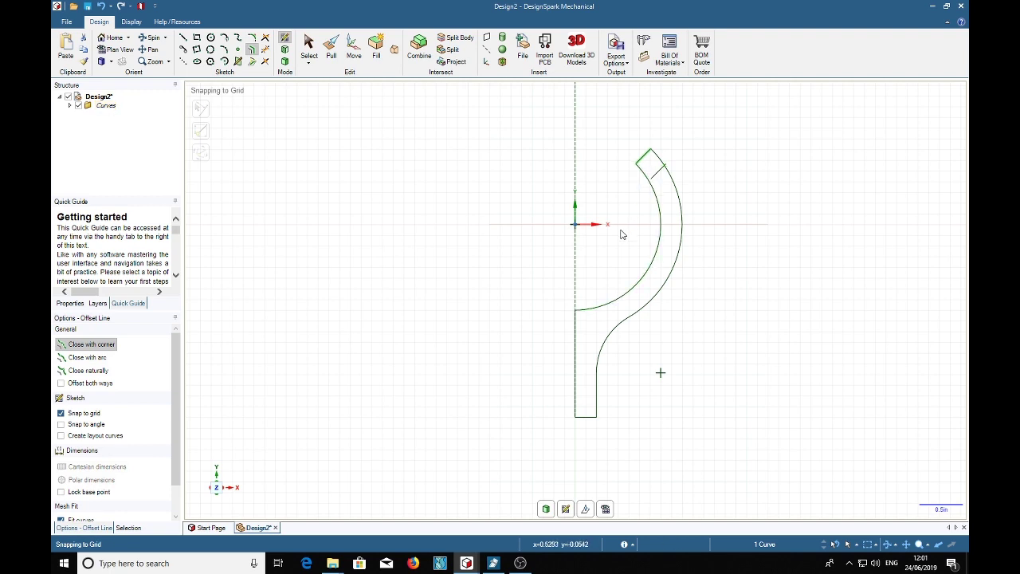
Trim away the outer arc's end piece beyond the offset line, the offset line's overhang and the original closing line.
click(266, 50)
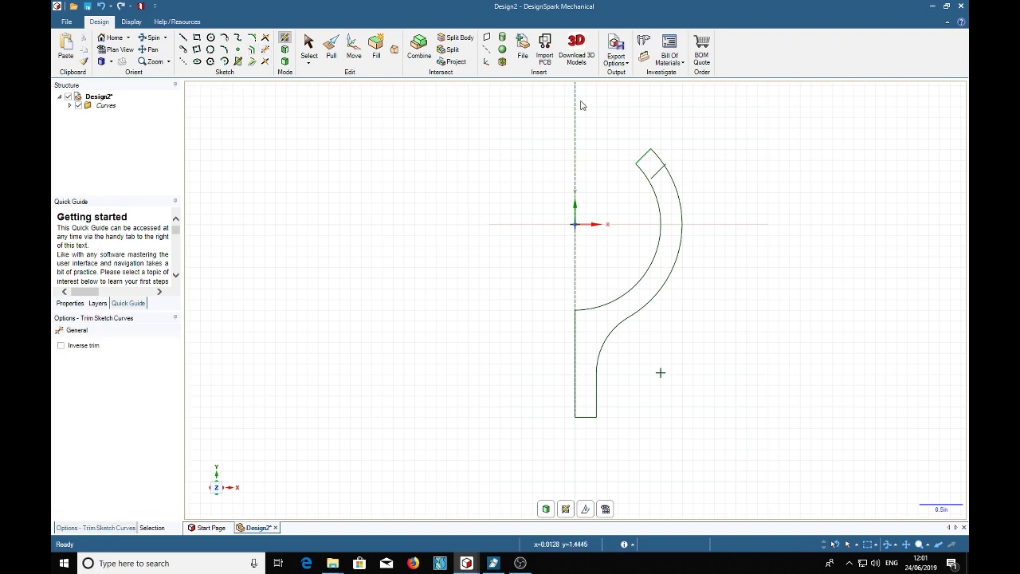
scroll(668, 150, down, 1)
scroll(668, 150, up, 6)
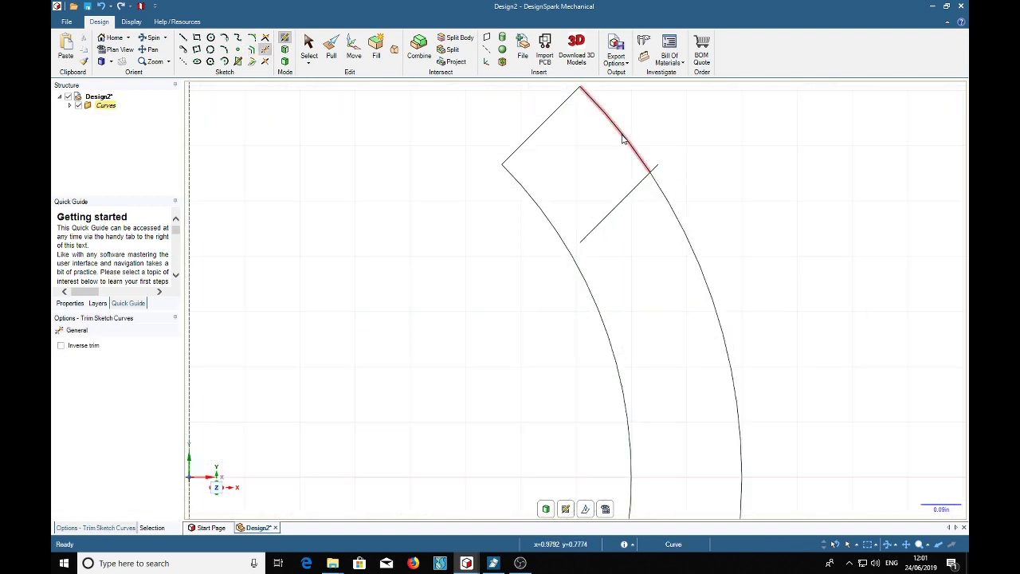
click(635, 131)
click(657, 166)
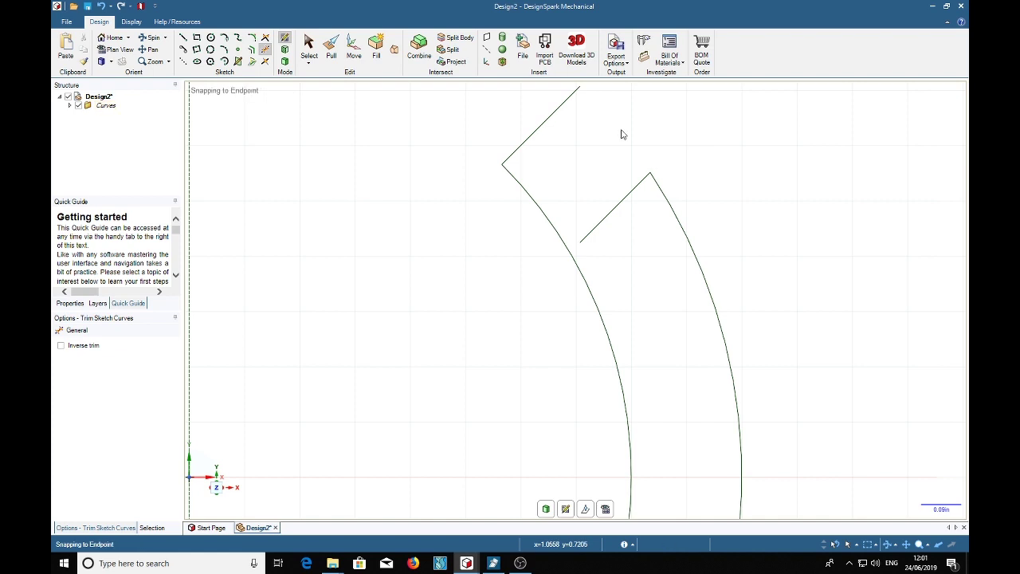
click(545, 125)
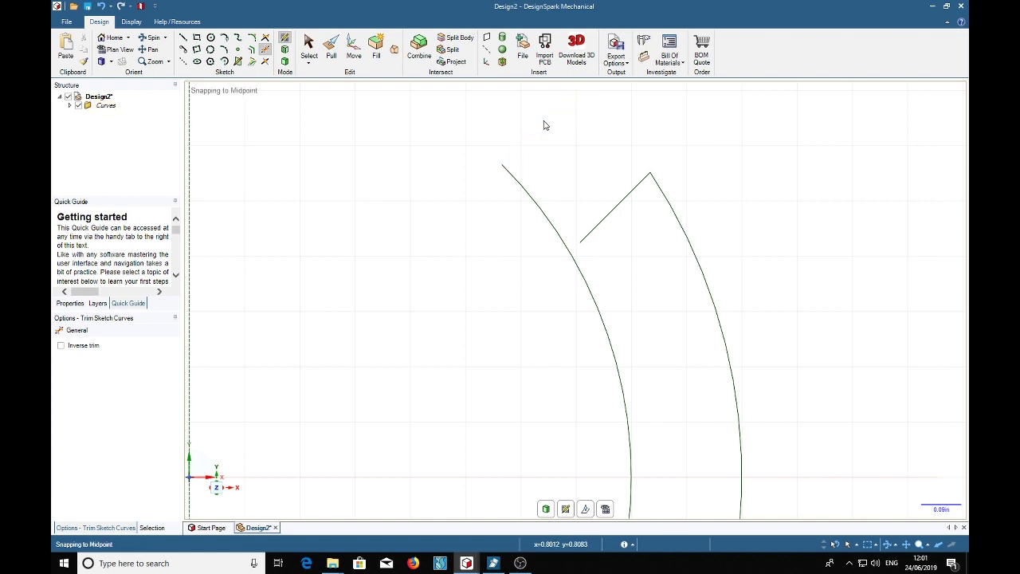
Join the offset 45° line and the inner arc into a clean corner with the Trim to Corner tool.
click(265, 39)
click(599, 233)
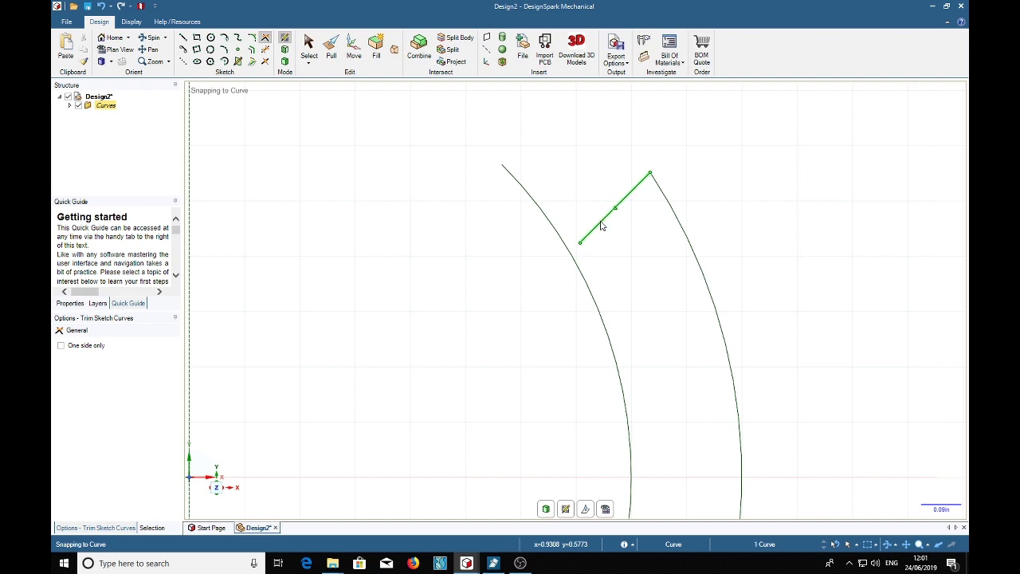
click(575, 264)
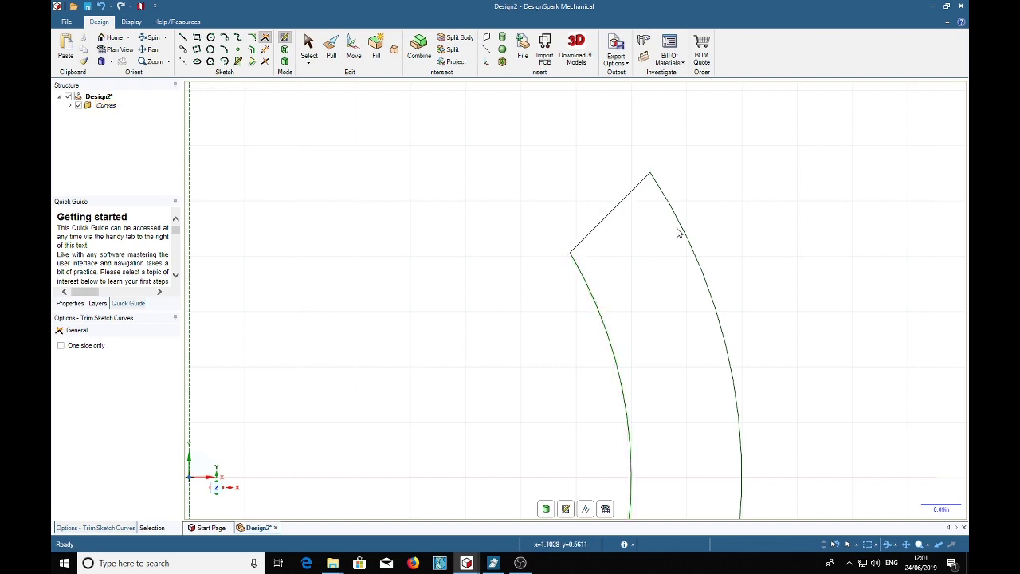
Round the corner between the 45° line and the outer arc to a radius of about 0.058 in.
click(254, 39)
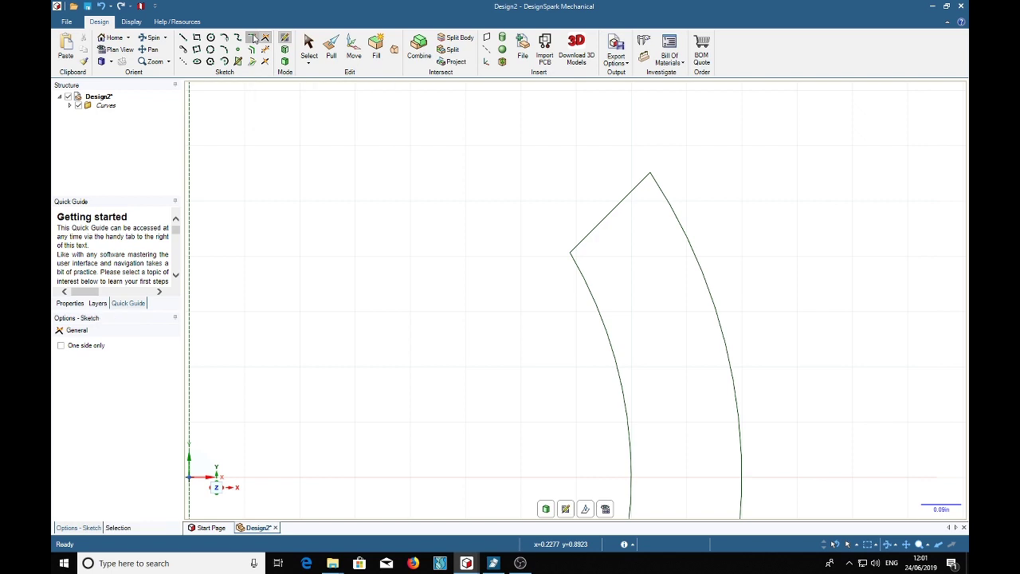
click(639, 188)
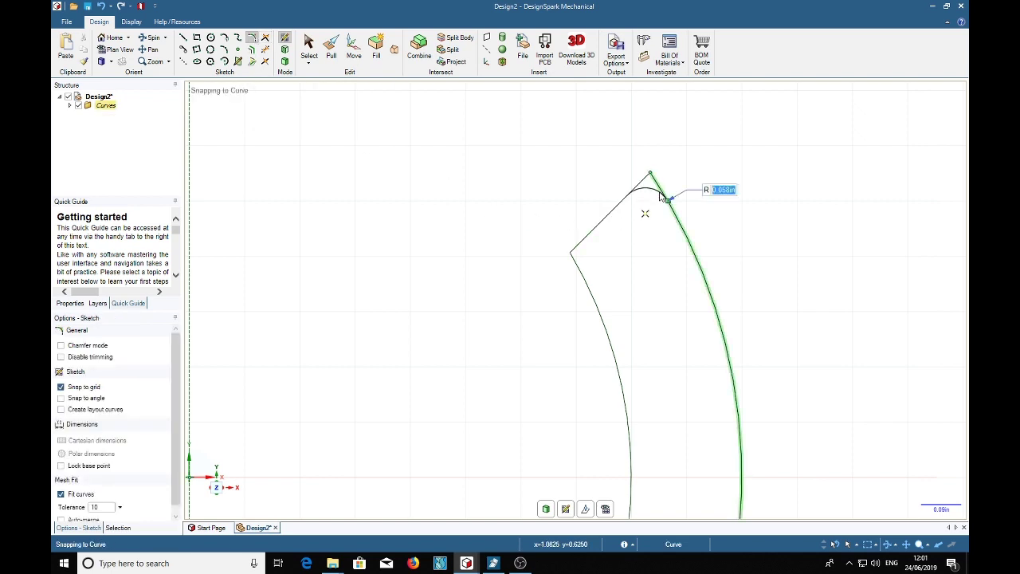
click(661, 197)
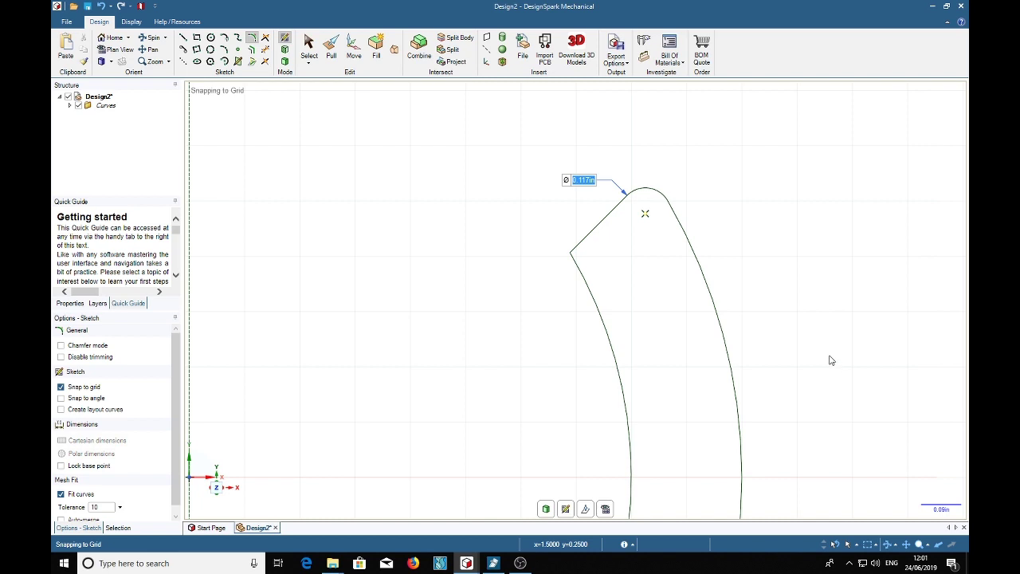
scroll(826, 356, down, 5)
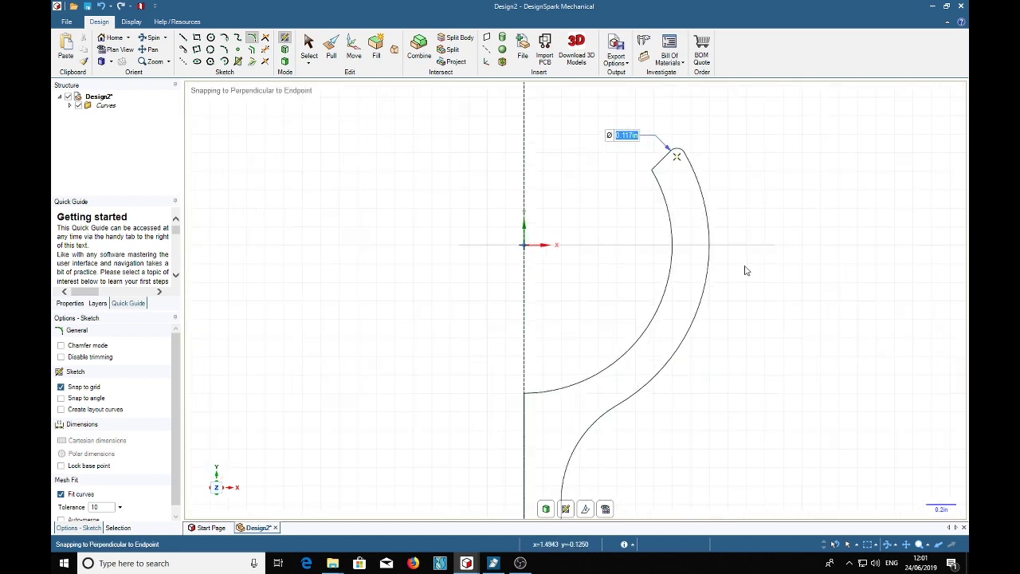
scroll(746, 271, down, 2)
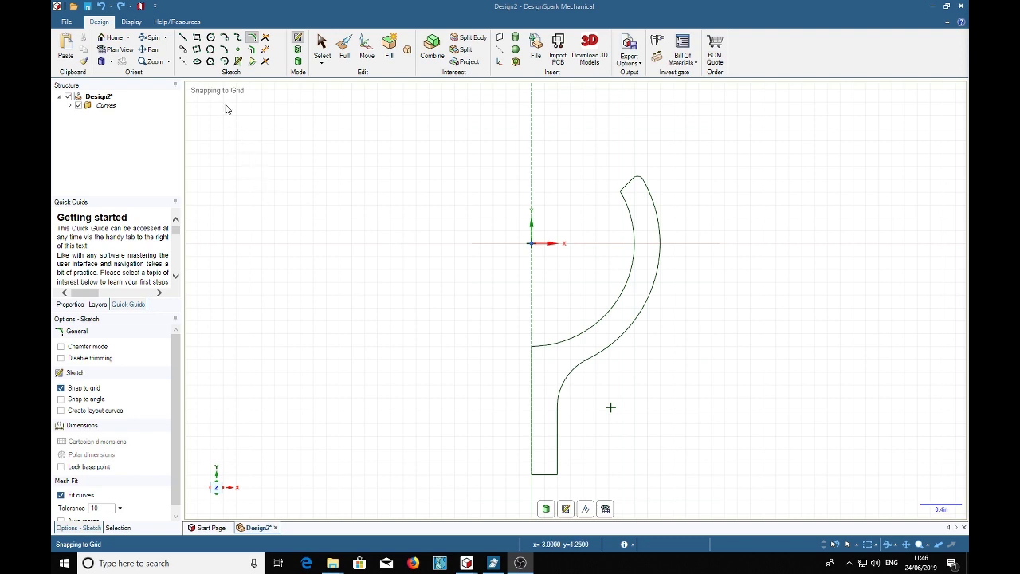
Sketch a 180° arc of 1.99 in diameter centred on the origin, starting and ending on the construction line.
click(226, 63)
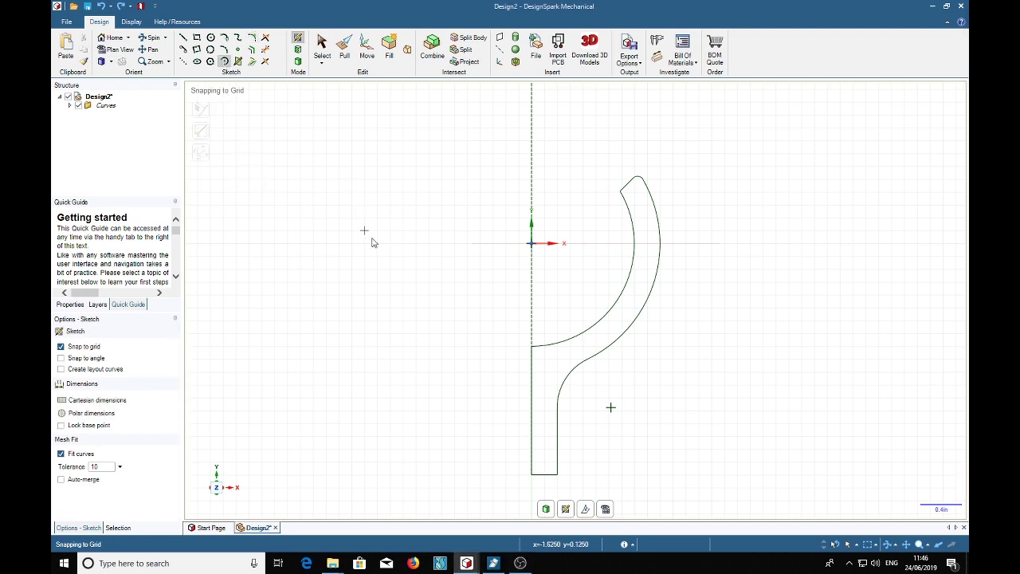
click(532, 243)
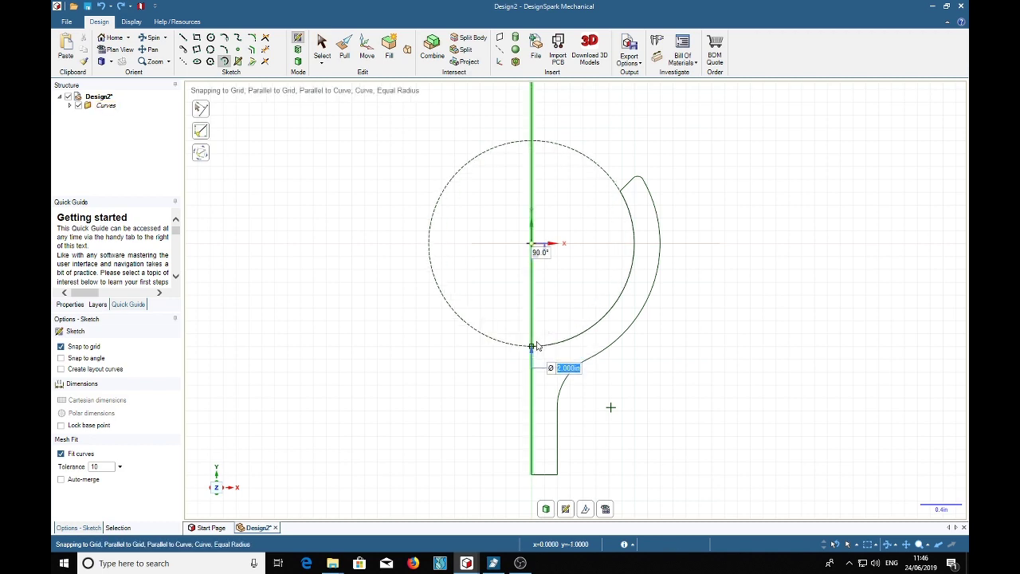
text(1.99)
key(Tab)
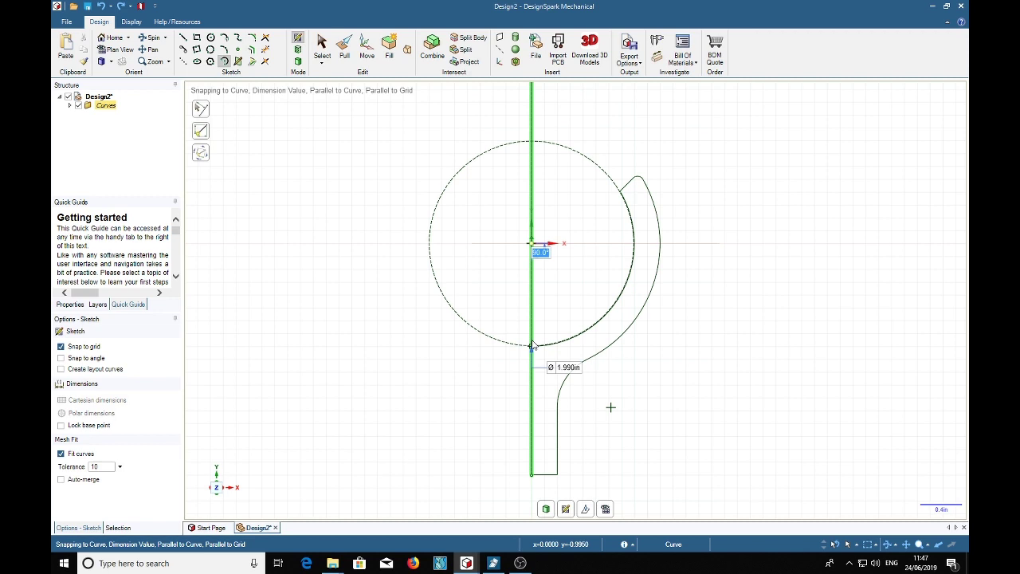
click(533, 344)
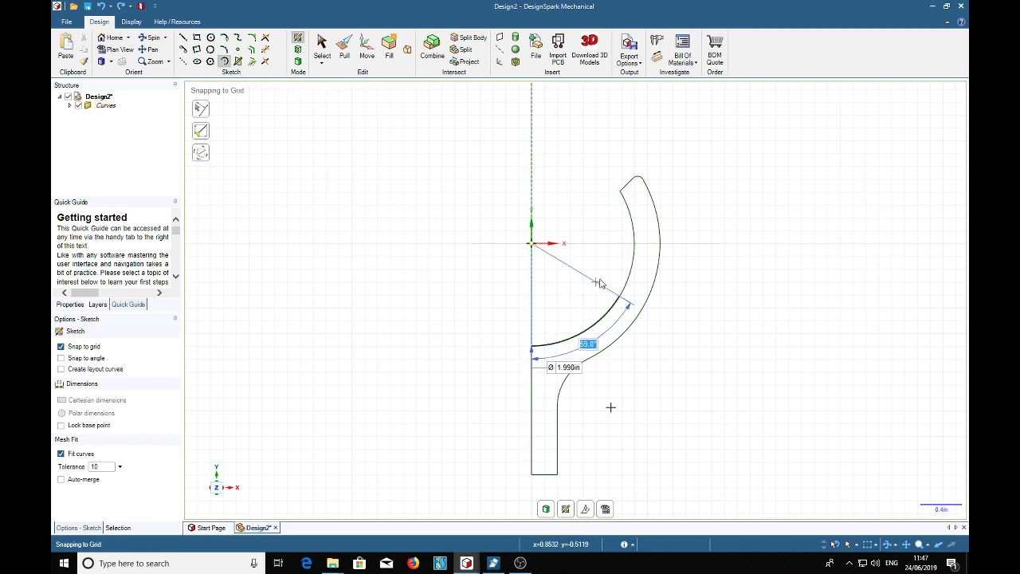
click(533, 142)
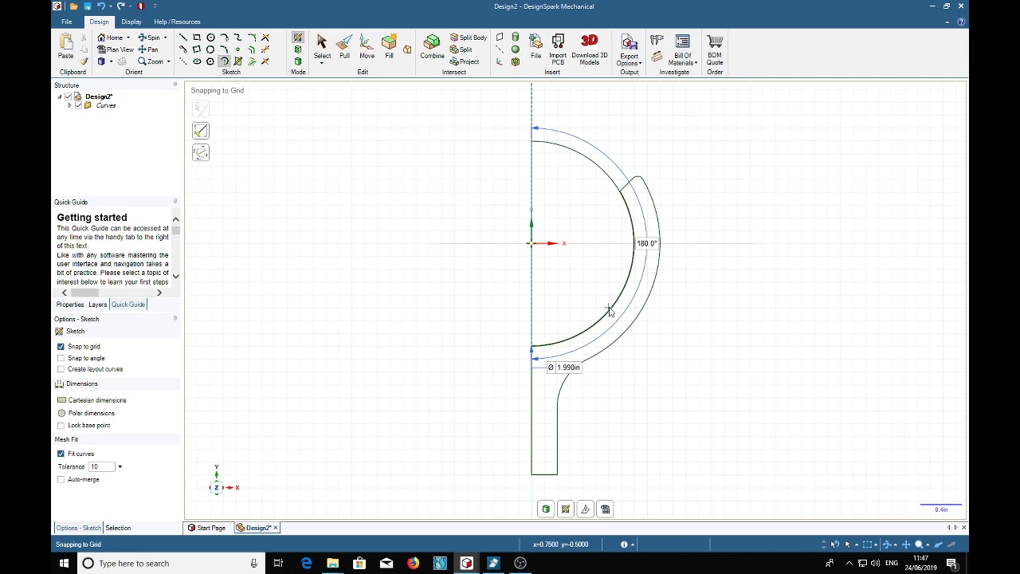
Examine the clearance between the 1.99 in arc and the socket's inner arc.
scroll(614, 311, up, 5)
scroll(614, 311, up, 1)
scroll(638, 284, up, 2)
scroll(614, 375, down, 3)
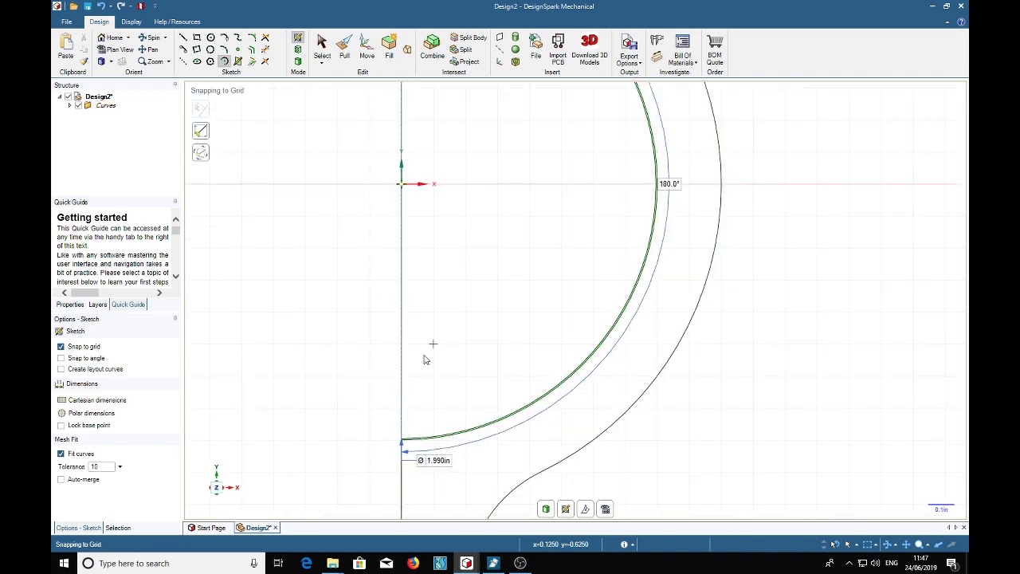
scroll(459, 351, down, 2)
shift+middle_drag(492, 295, 498, 341)
scroll(497, 343, down, 2)
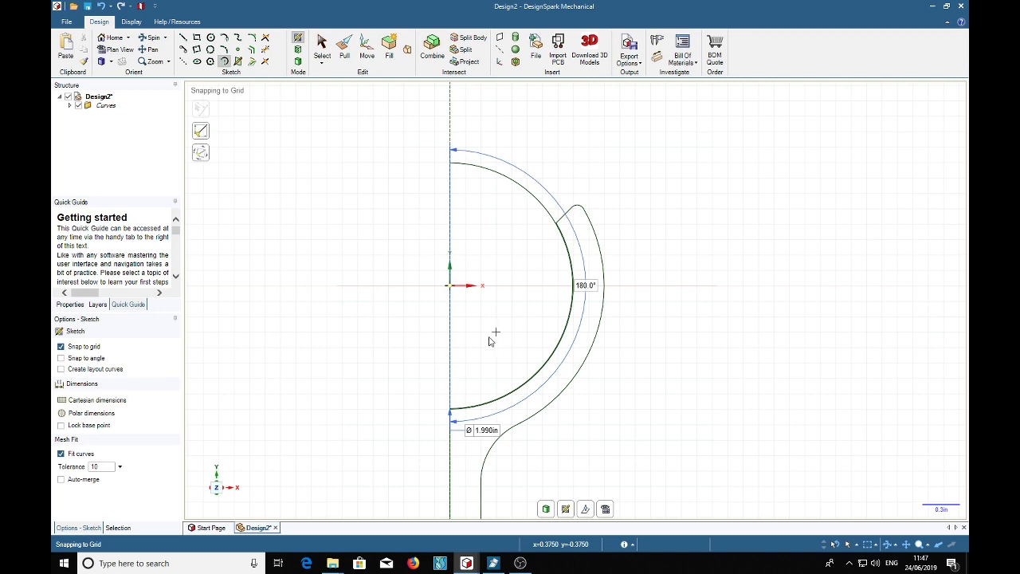
Draw a 3.37 in vertical line from the 1.99 in arc's lower end up to the construction line's upper end.
click(183, 38)
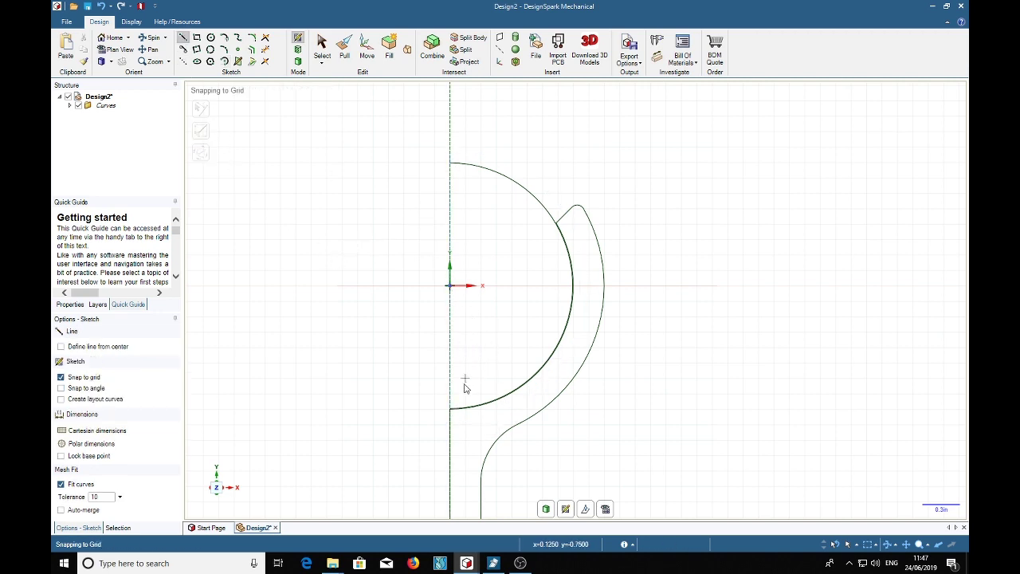
scroll(443, 425, down, 1)
scroll(443, 424, up, 5)
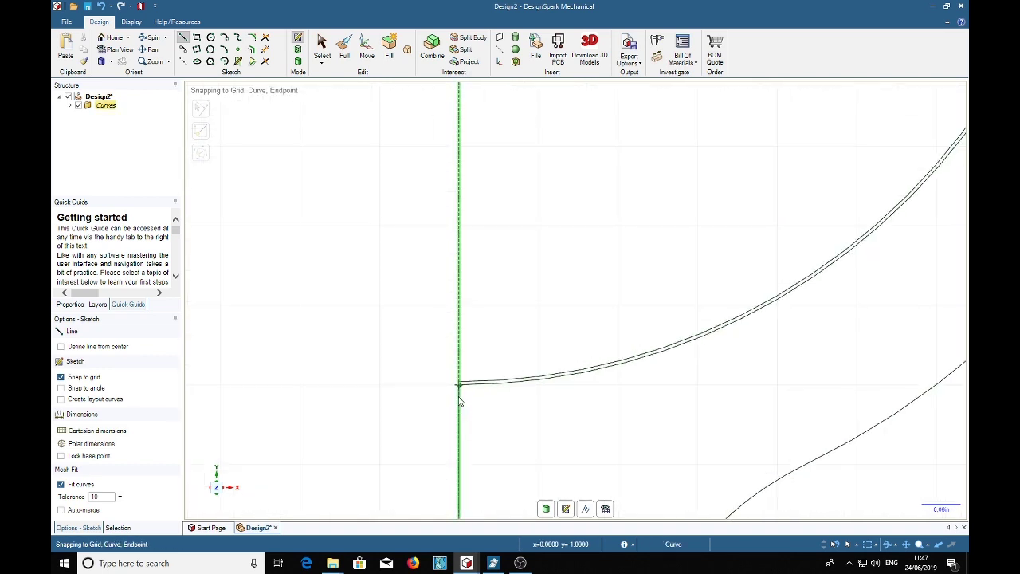
click(460, 383)
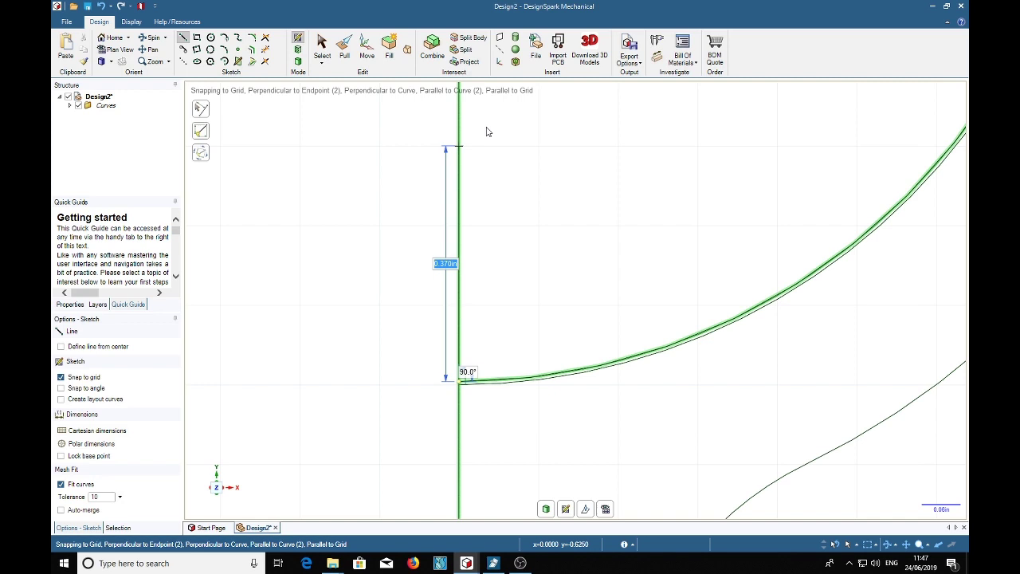
scroll(492, 295, down, 1)
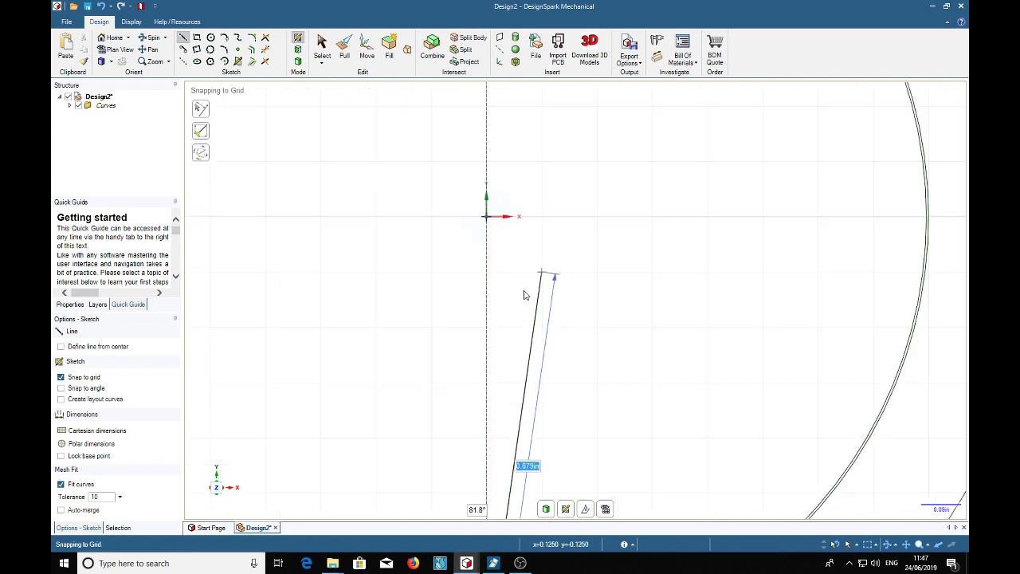
scroll(525, 295, down, 6)
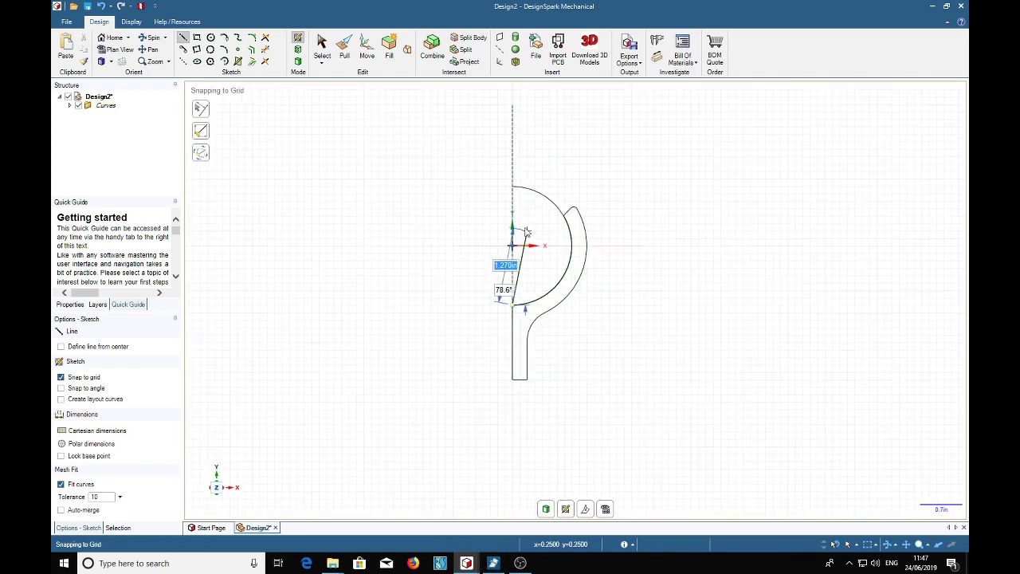
click(513, 106)
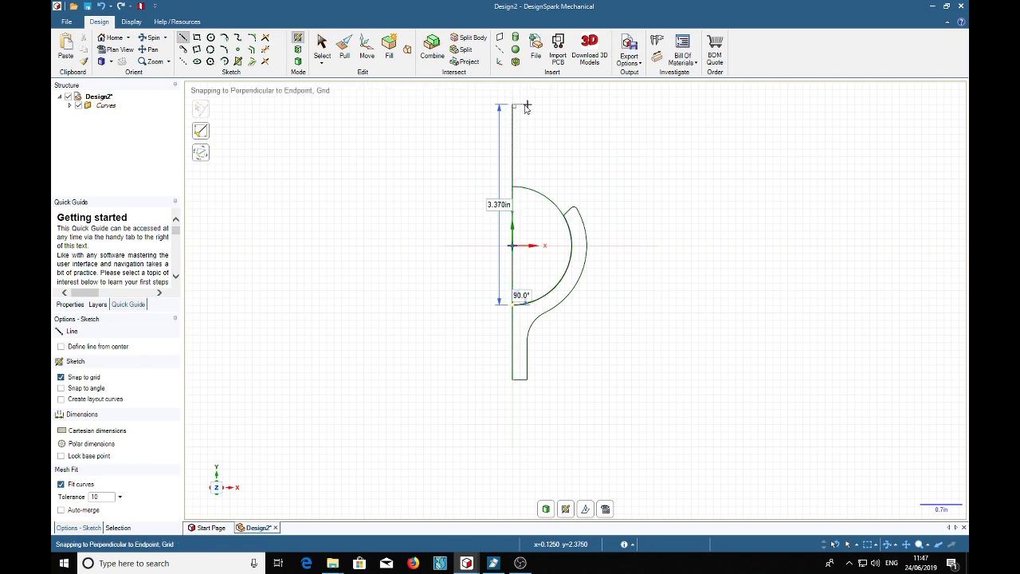
key(Escape)
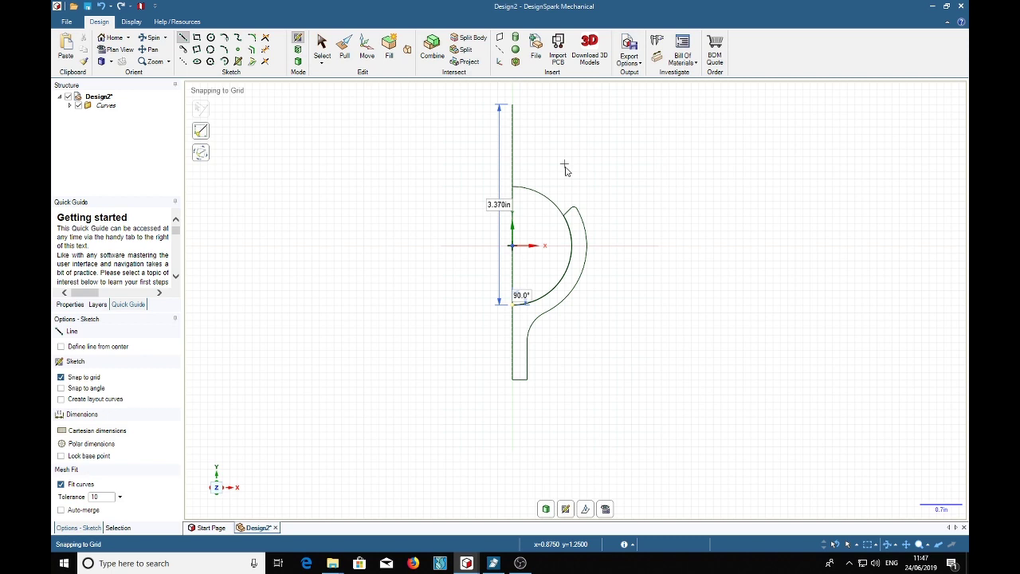
key(Escape)
Draw the upper stem 0.25 in across and straight down to the 1.99 in arc, and trim the arc segment inside it.
click(185, 39)
click(514, 106)
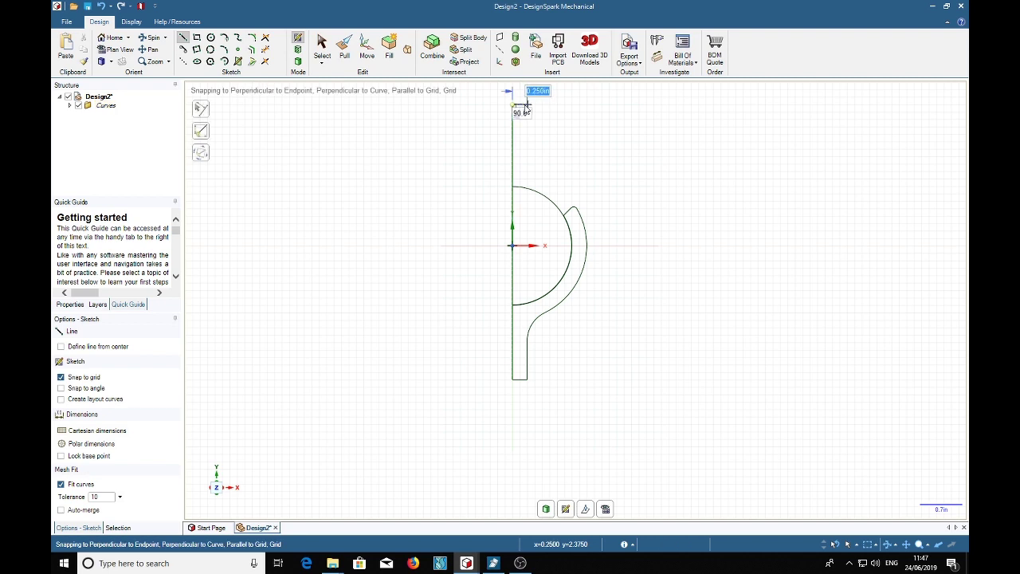
click(526, 107)
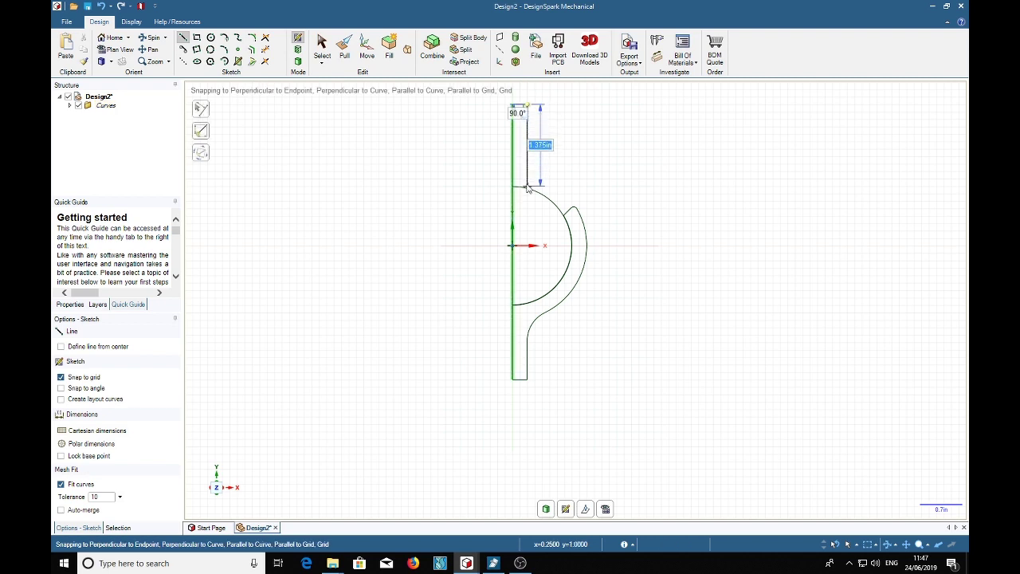
click(526, 190)
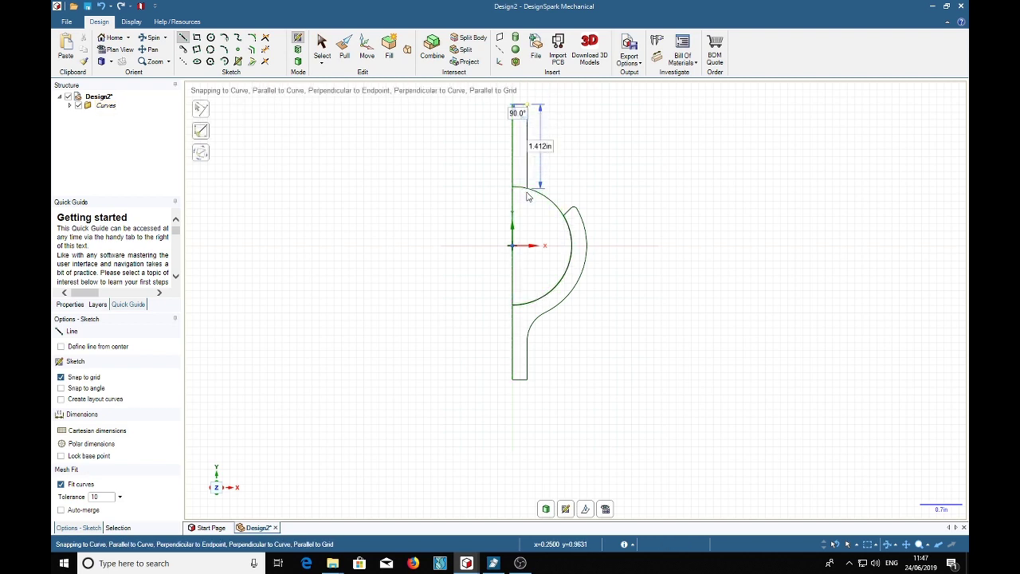
click(265, 49)
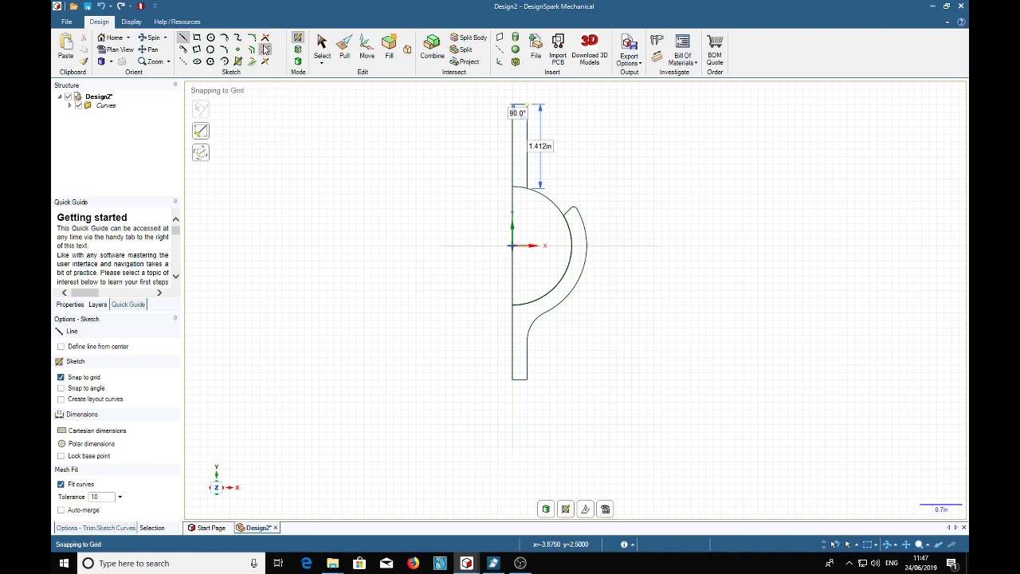
click(519, 194)
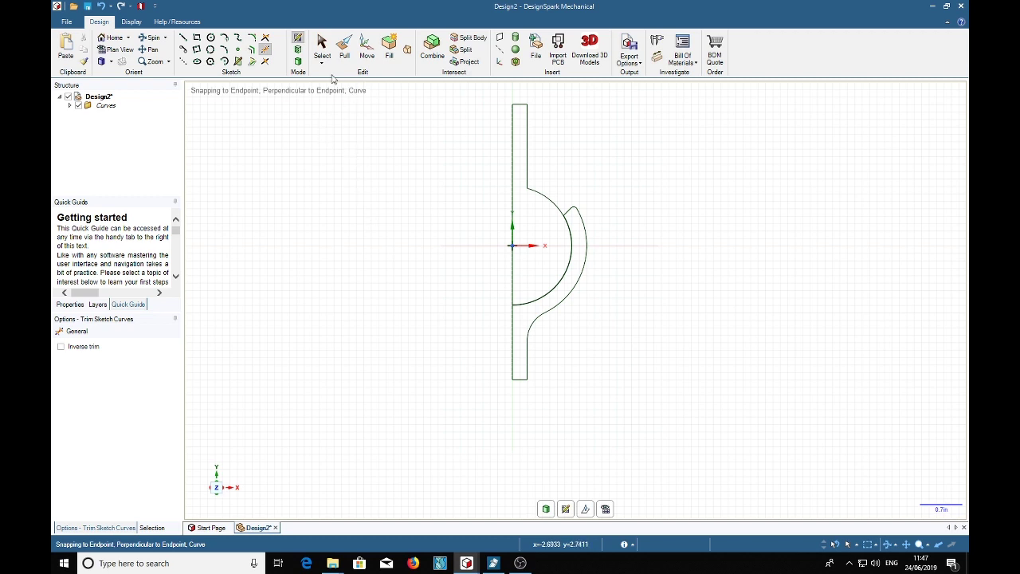
Round the corner between the upper stem and the ball arc to a radius of about 0.11 in.
click(252, 37)
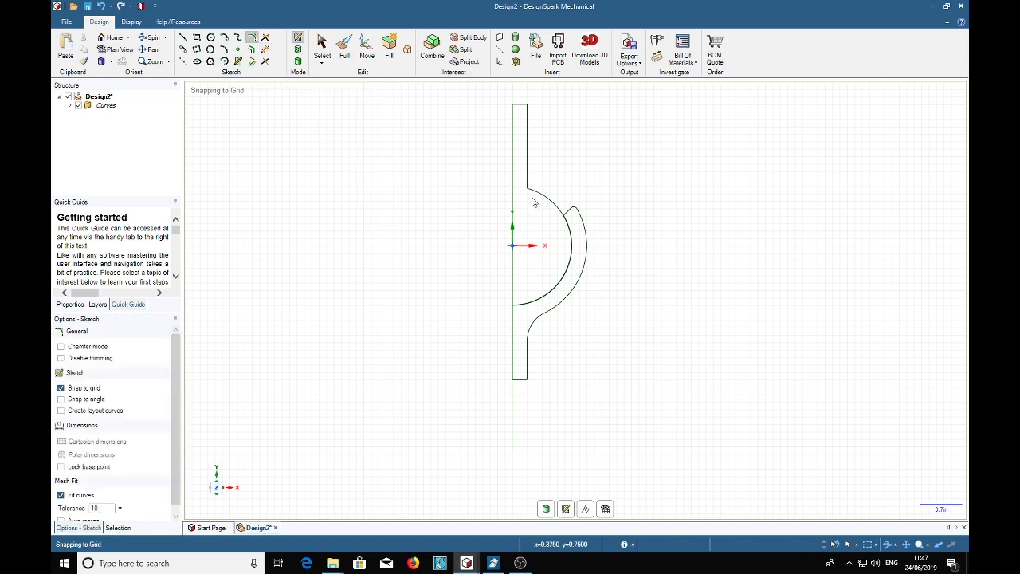
scroll(538, 180, up, 5)
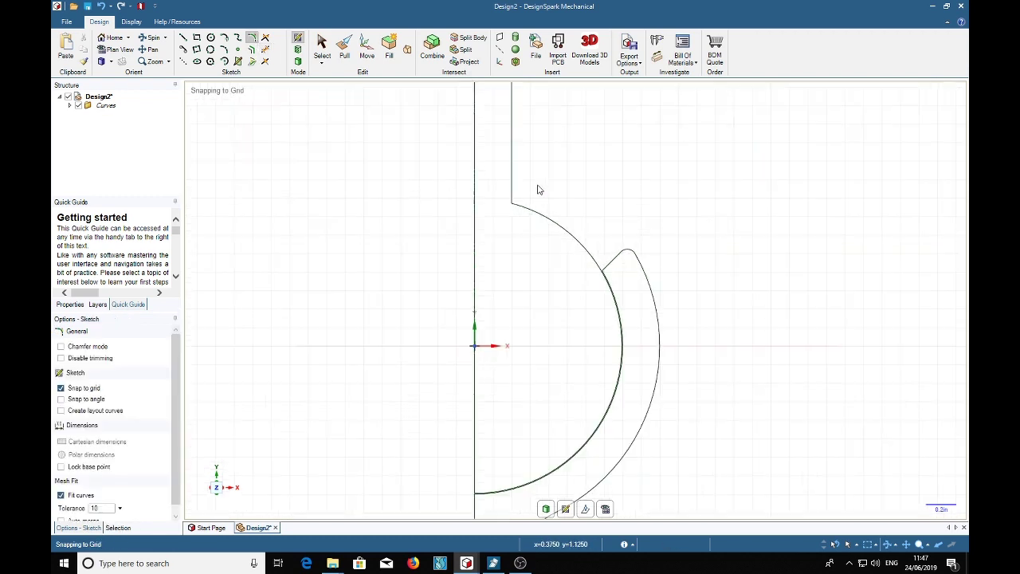
click(617, 289)
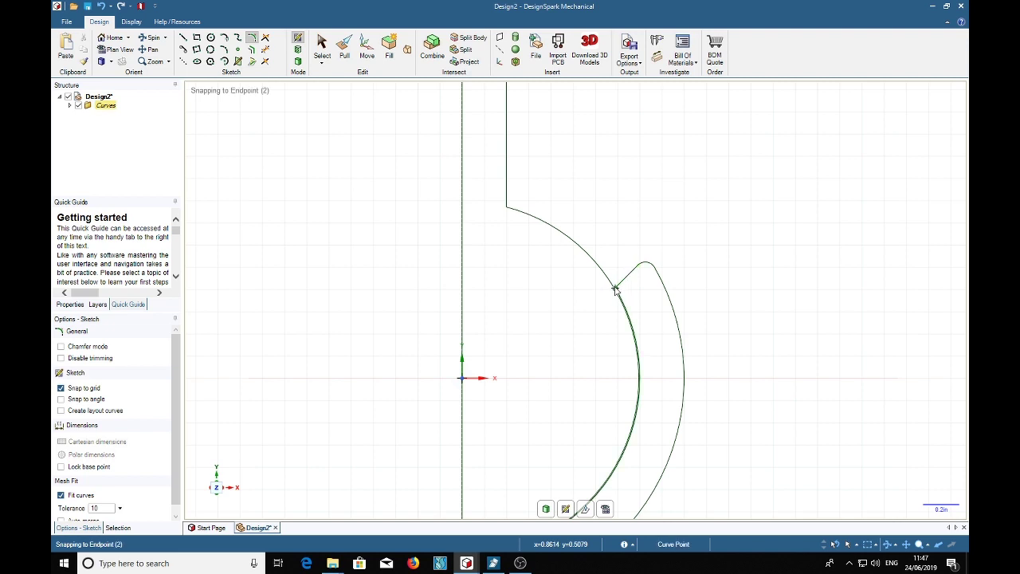
click(508, 209)
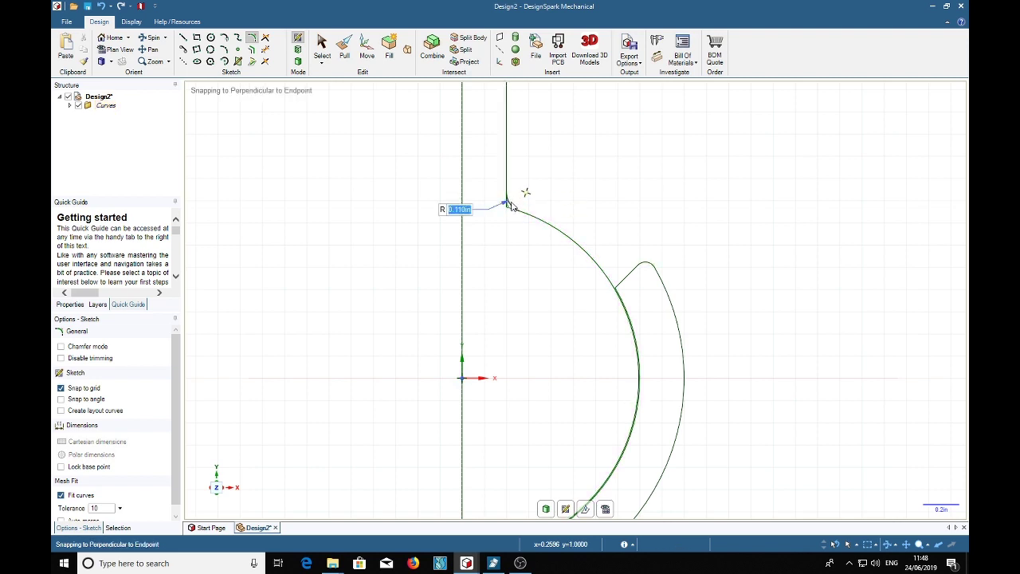
click(512, 208)
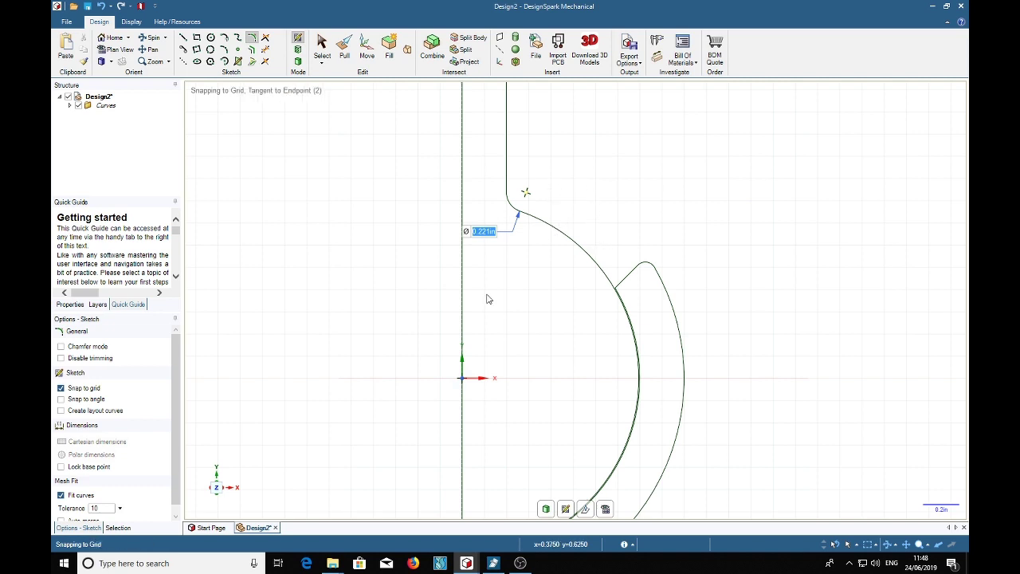
Revolve the ball and socket profile faces a full 360 degrees about the vertical construction line with Pull.
scroll(668, 186, down, 1)
scroll(668, 186, down, 4)
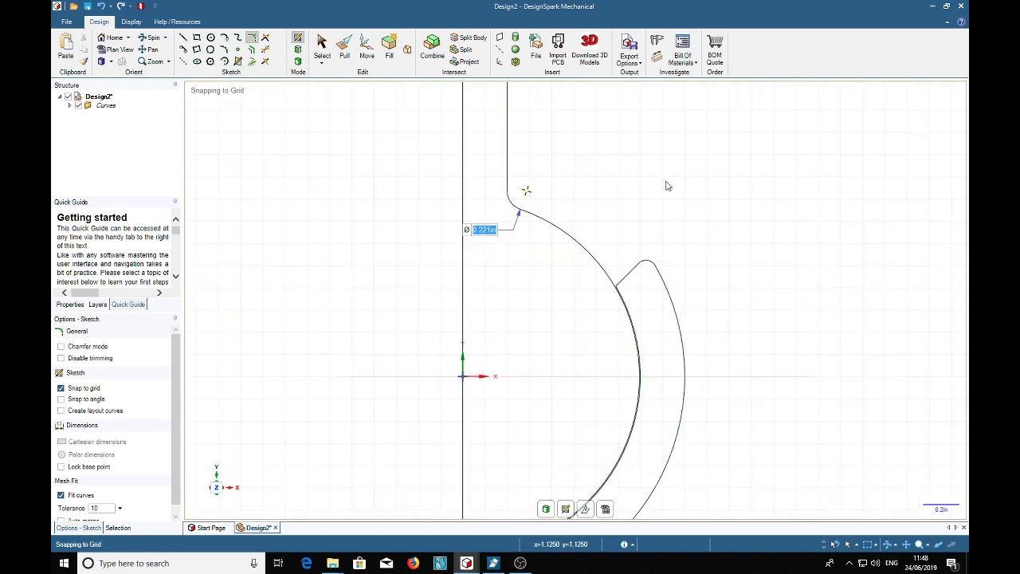
shift+middle_drag(643, 220, 613, 205)
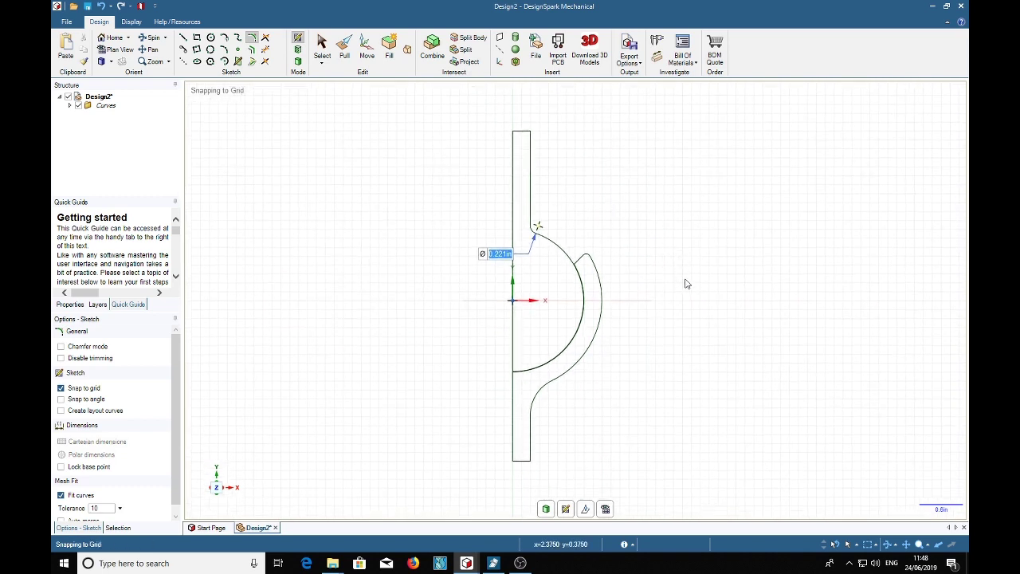
click(345, 50)
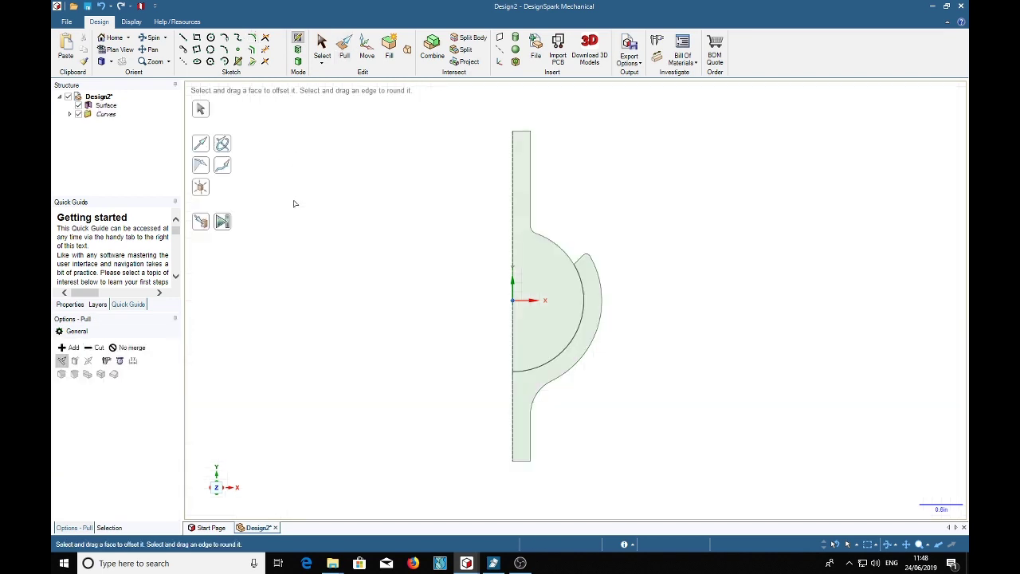
click(548, 285)
click(548, 286)
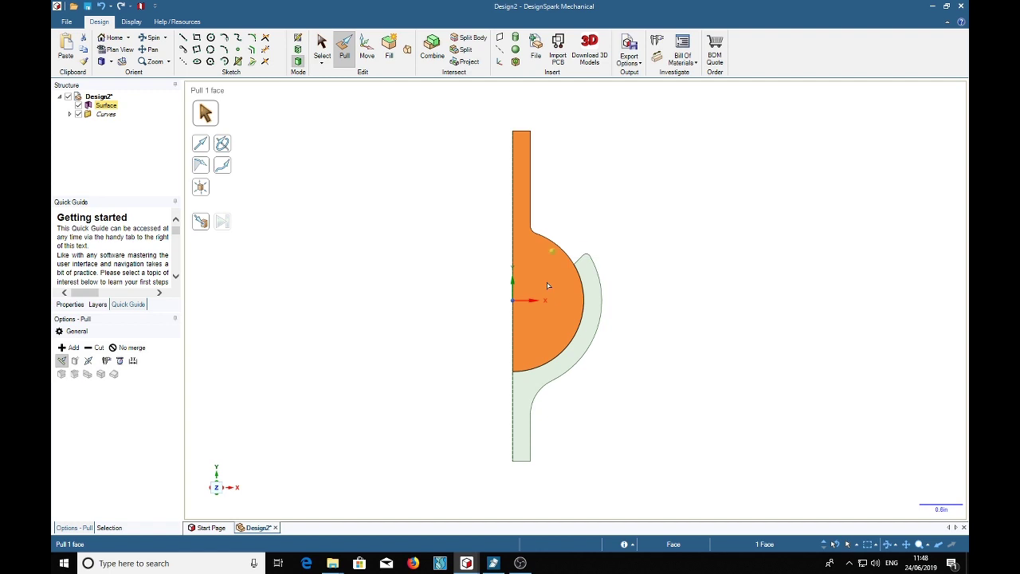
ctrl+click(583, 342)
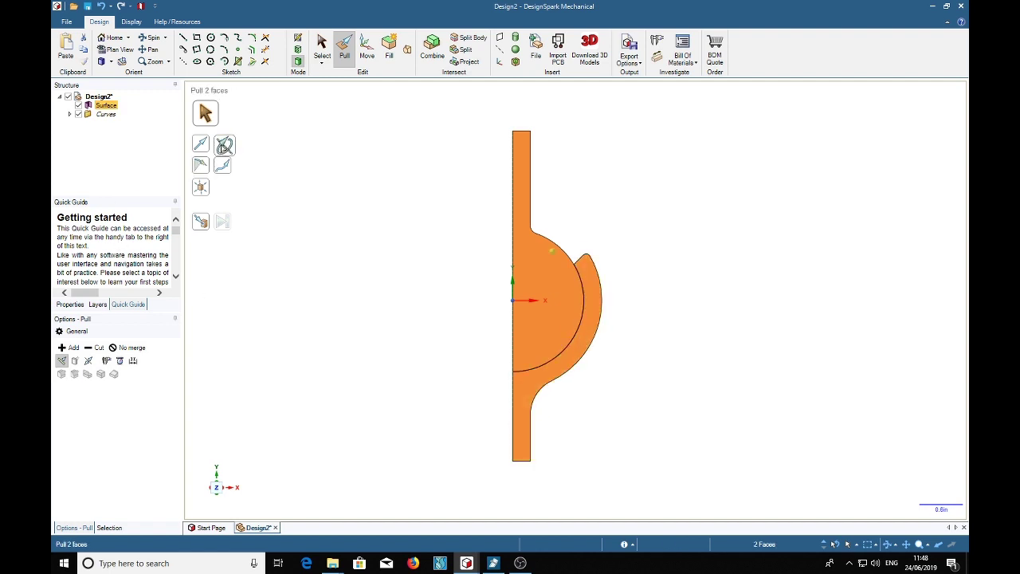
click(222, 143)
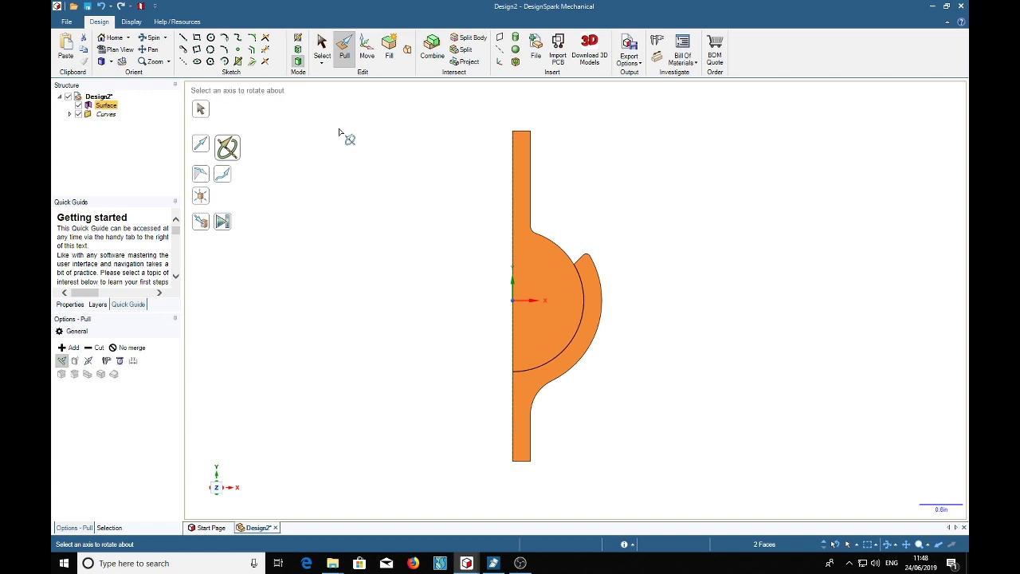
click(513, 186)
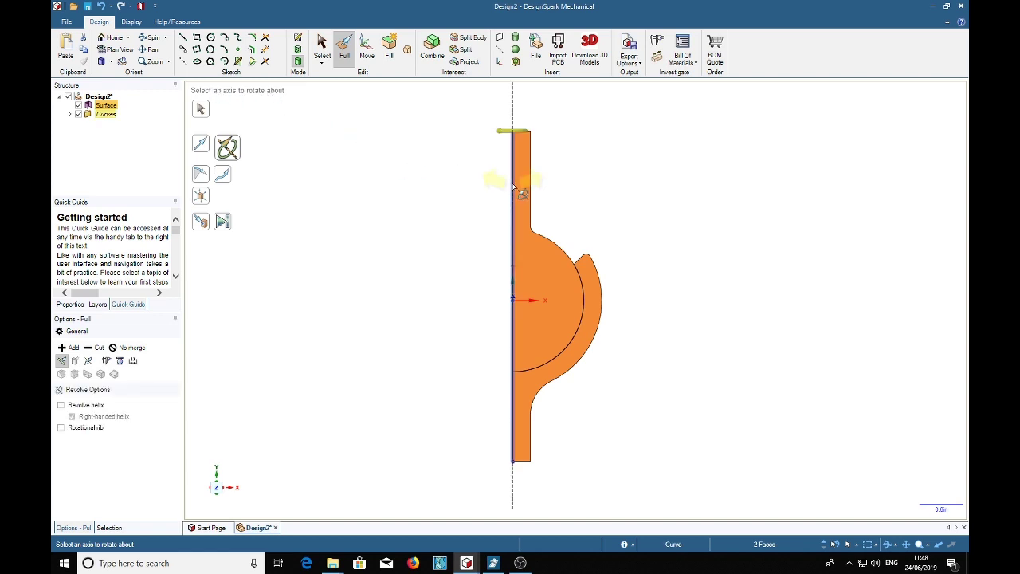
click(513, 187)
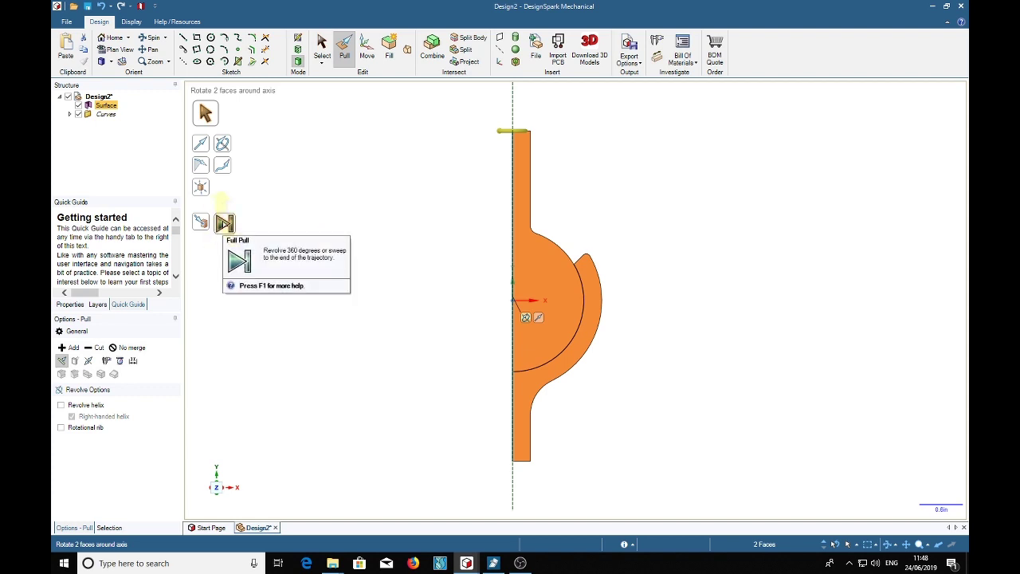
click(225, 223)
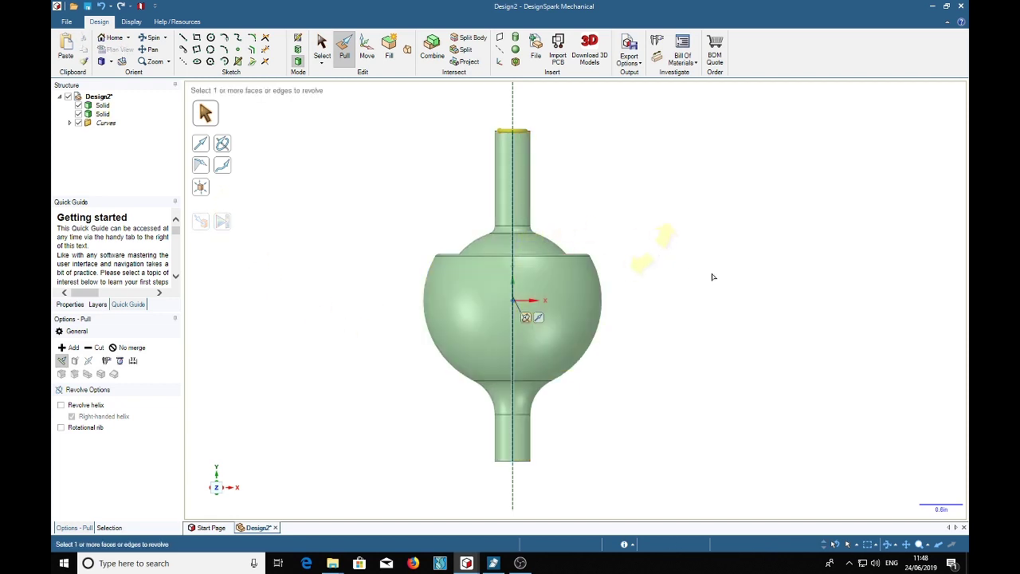
Rename the solid of the inner sphere and upper stem as Ball.
middle_drag(740, 290, 843, 376)
middle_drag(747, 326, 777, 372)
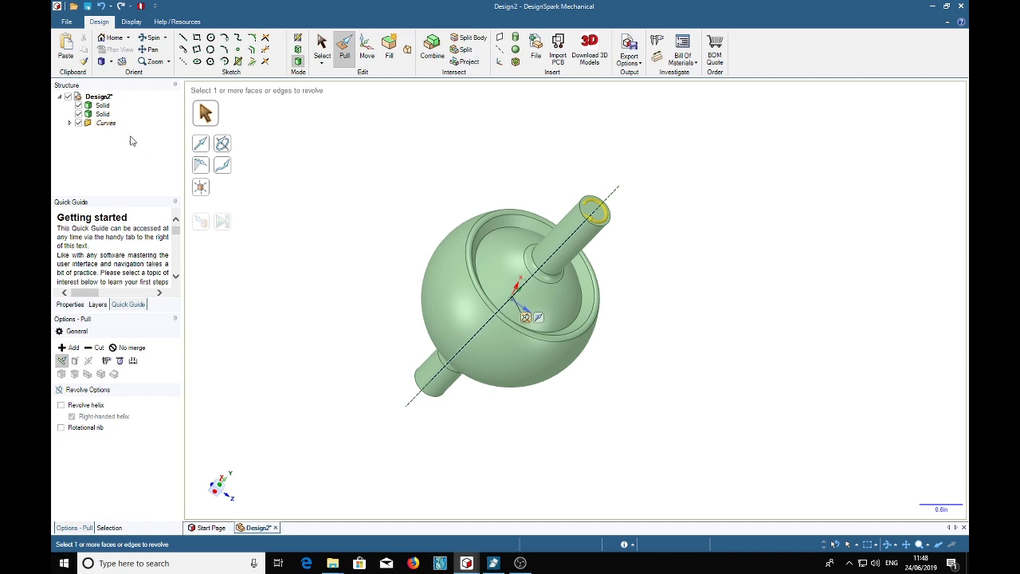
right_click(103, 106)
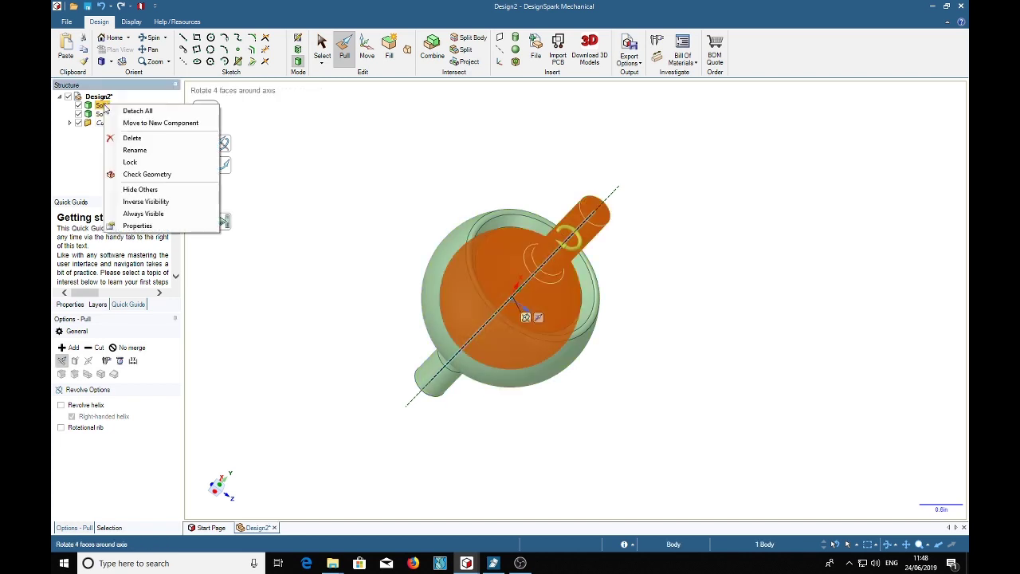
click(134, 150)
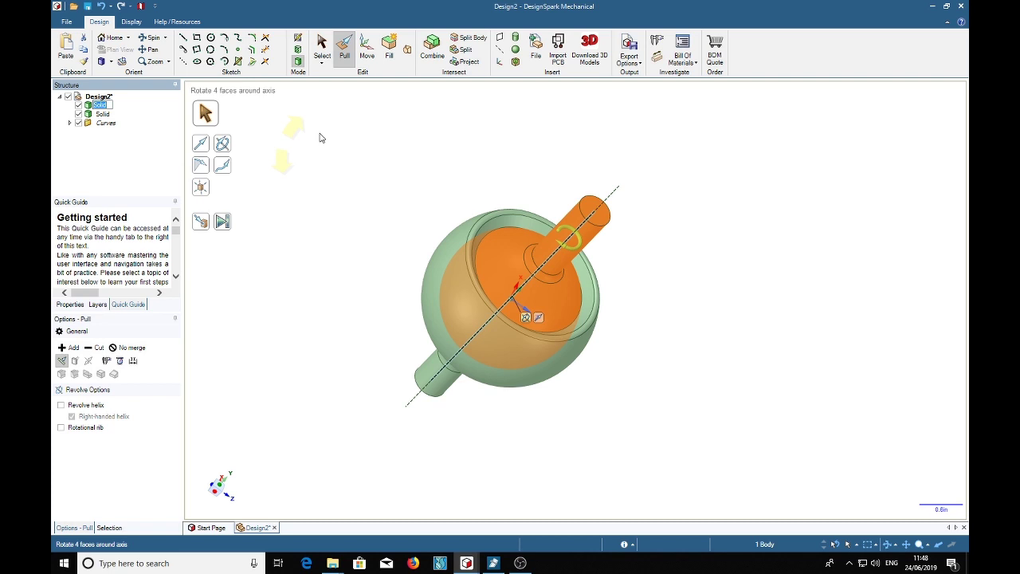
text(Ball)
key(Return)
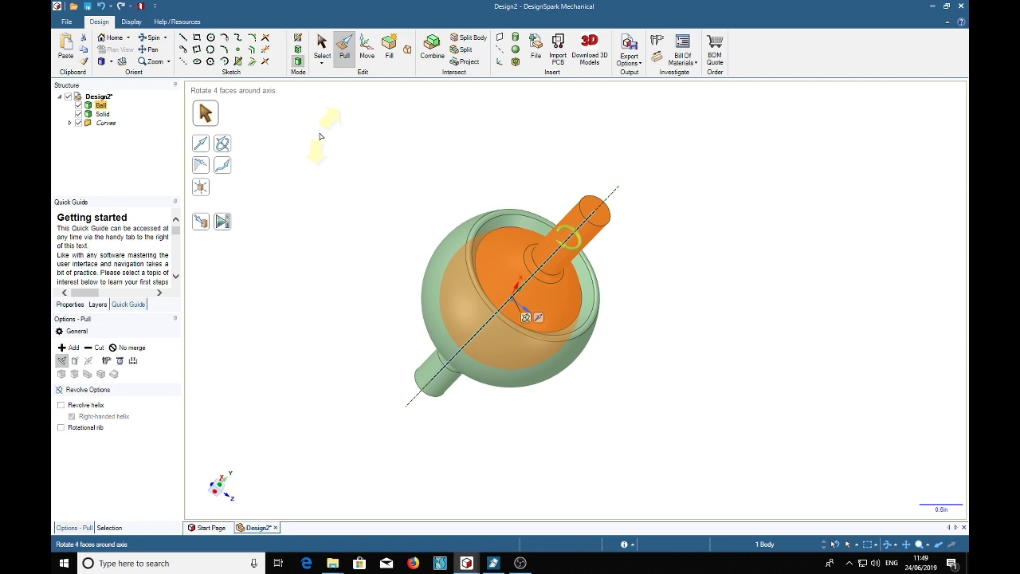
Give the Ball solid the custom gold colour and a metallic style.
click(132, 22)
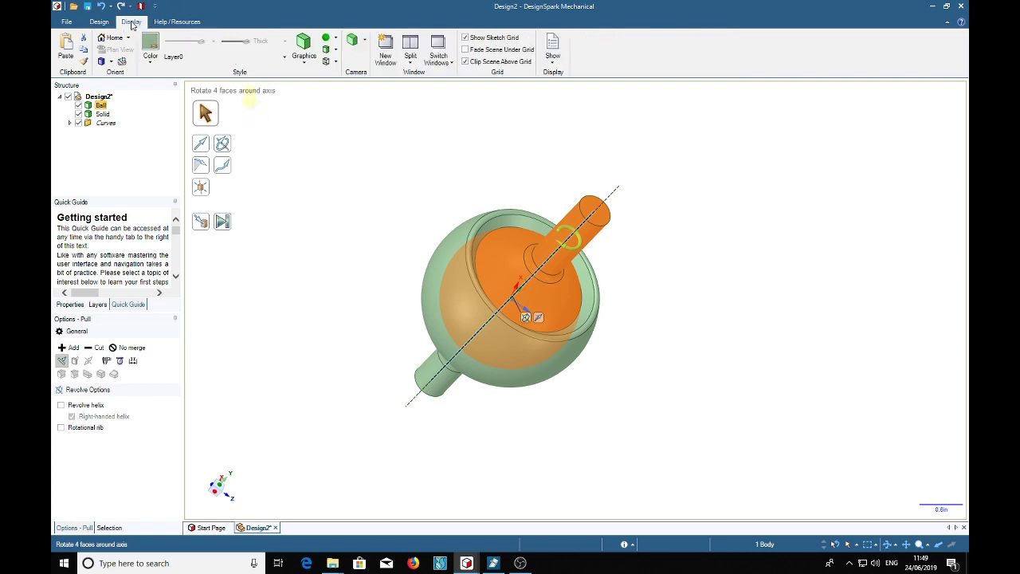
click(148, 45)
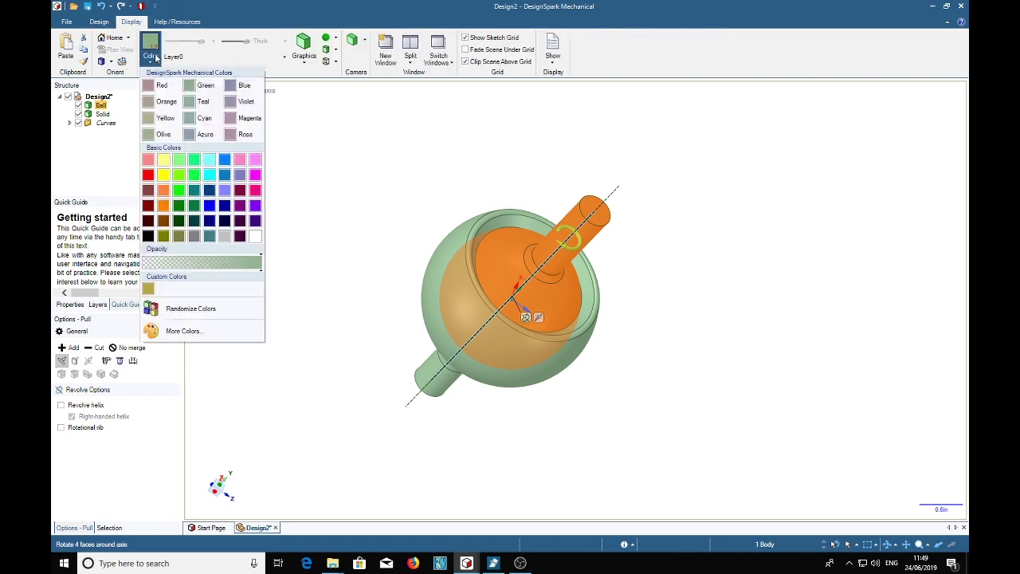
click(146, 294)
click(335, 37)
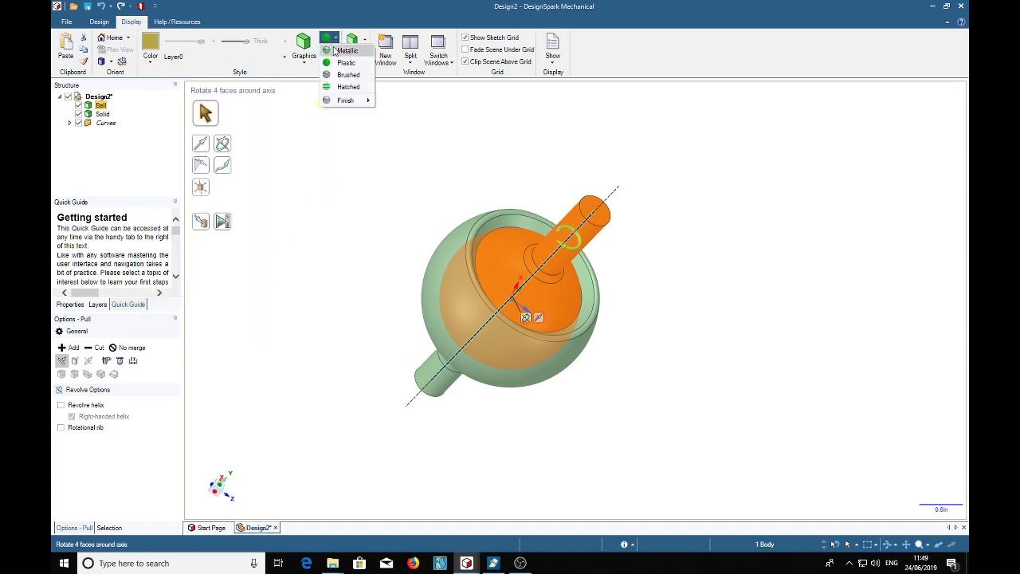
click(324, 103)
click(319, 242)
Rename the remaining solid, the outer cup with the lower stem, as Socket.
middle_drag(268, 291, 284, 226)
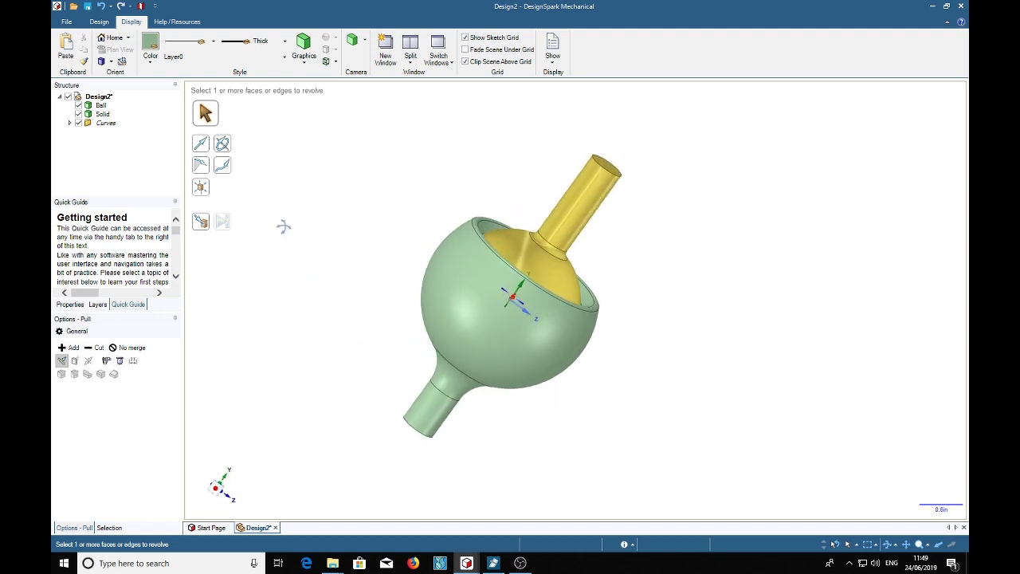
click(106, 116)
right_click(107, 116)
click(142, 159)
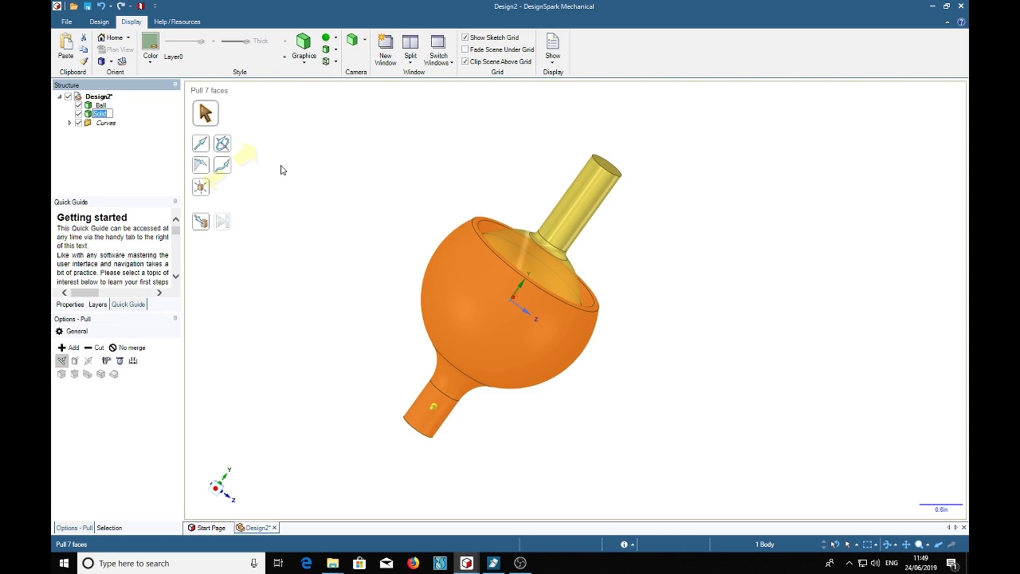
right_click(104, 117)
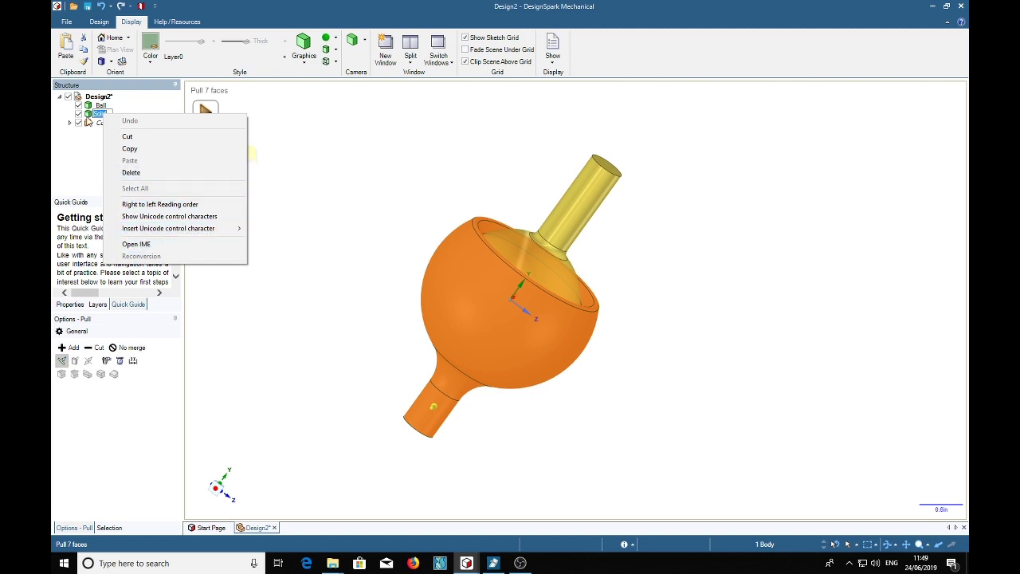
click(90, 116)
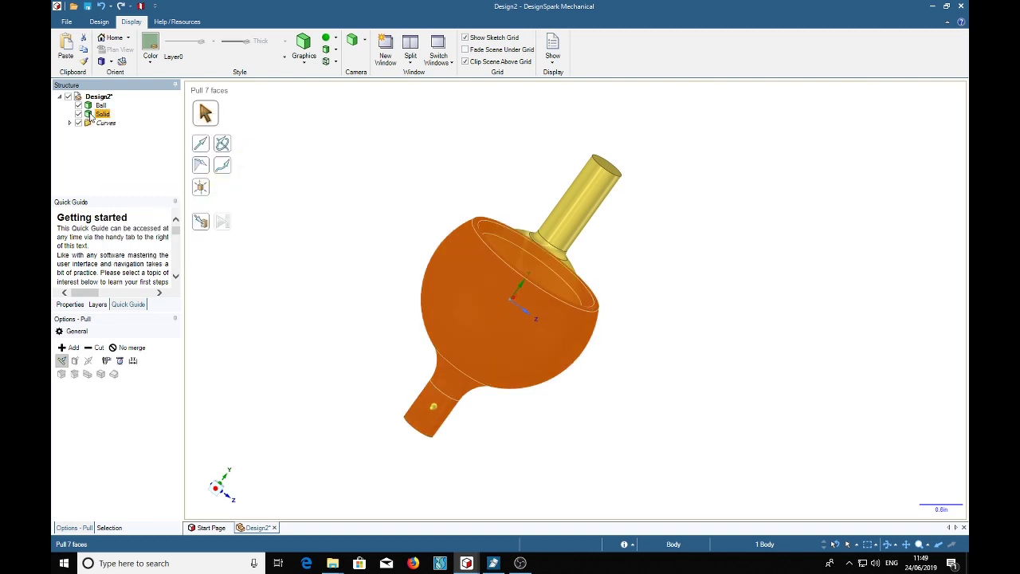
right_click(100, 116)
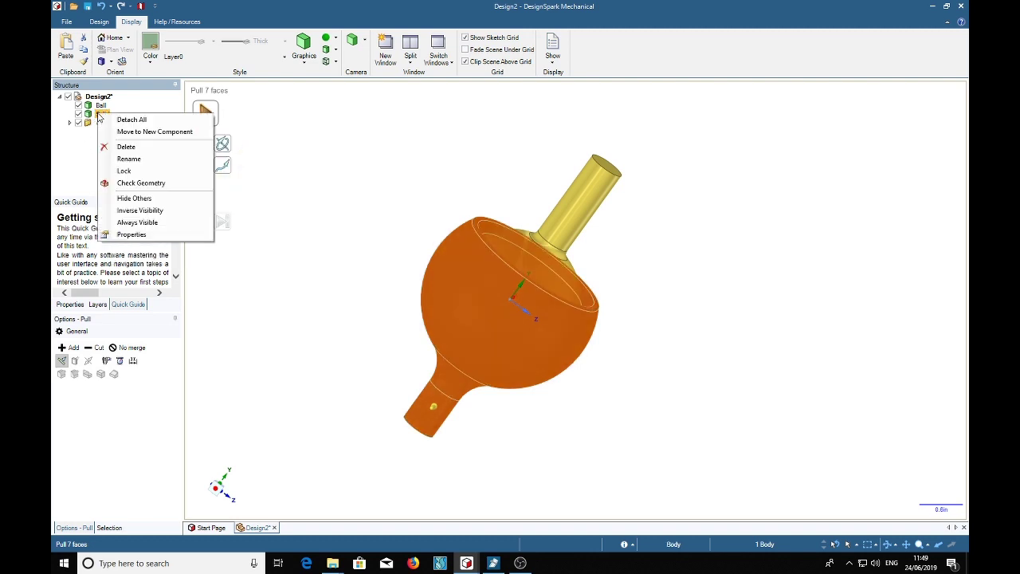
click(131, 159)
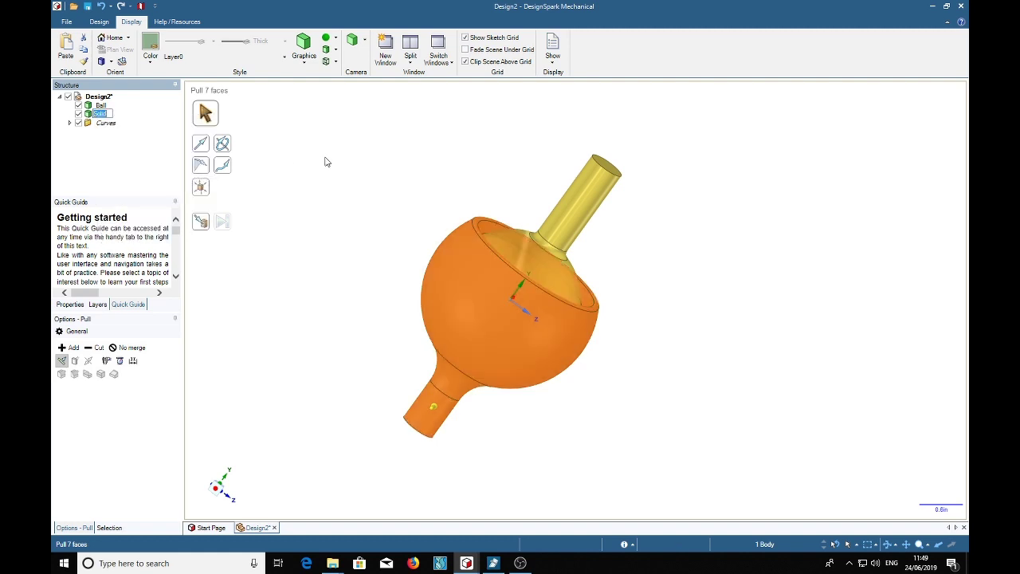
text(Socket)
click(325, 162)
Delete the Curves folder from the design structure.
right_click(88, 123)
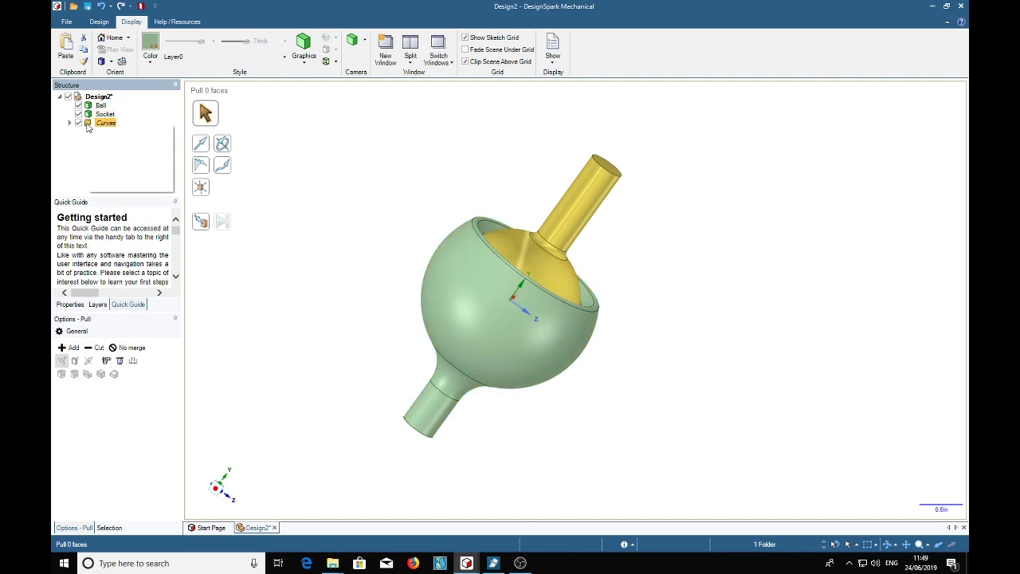
key(Escape)
key(Delete)
Cut a section view through the joint using the axis of the socket's lower stem, and face the section plane head-on.
middle_drag(308, 156, 292, 194)
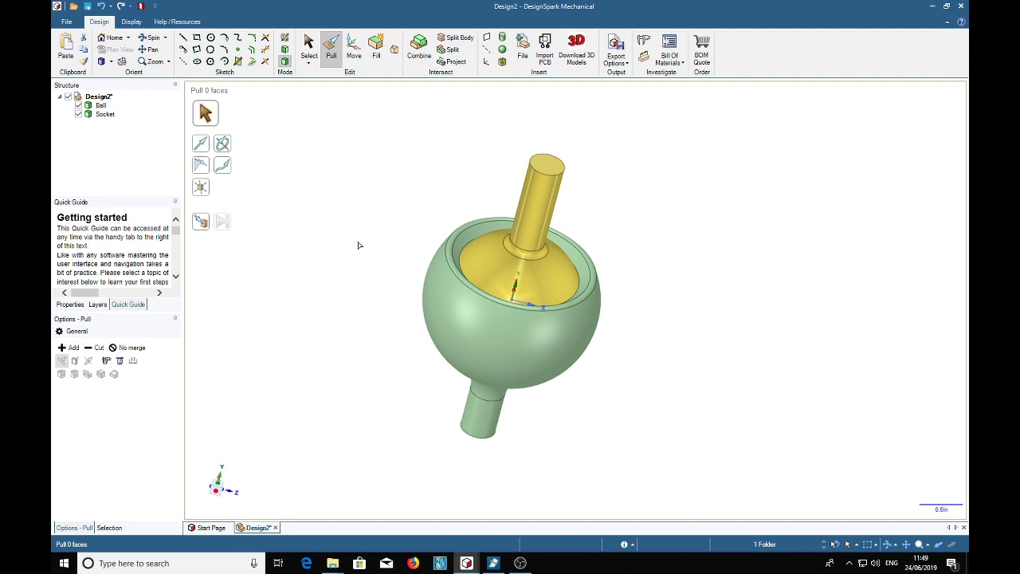
click(308, 46)
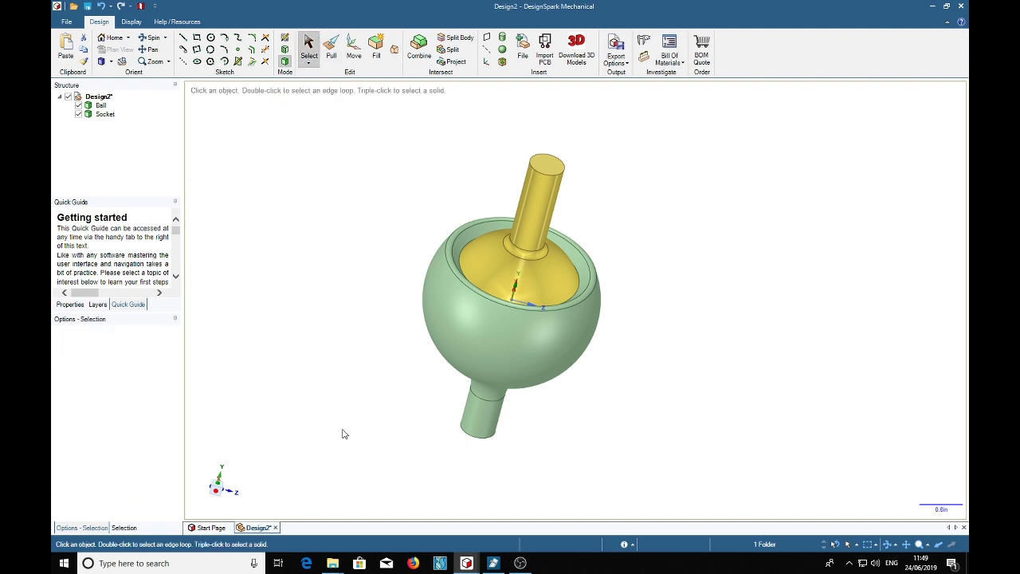
click(483, 421)
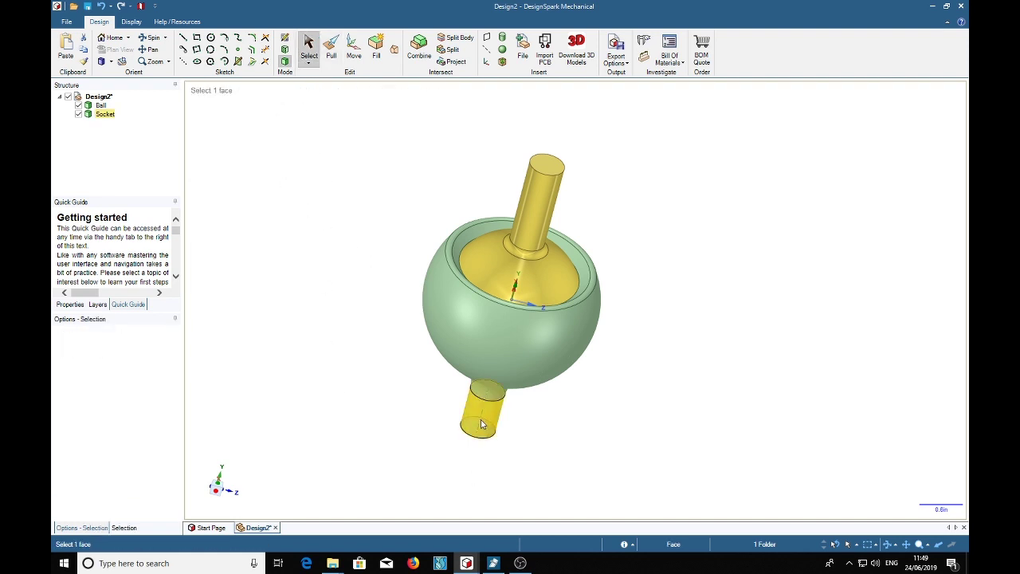
key(ctrl+z)
key(ctrl+z)
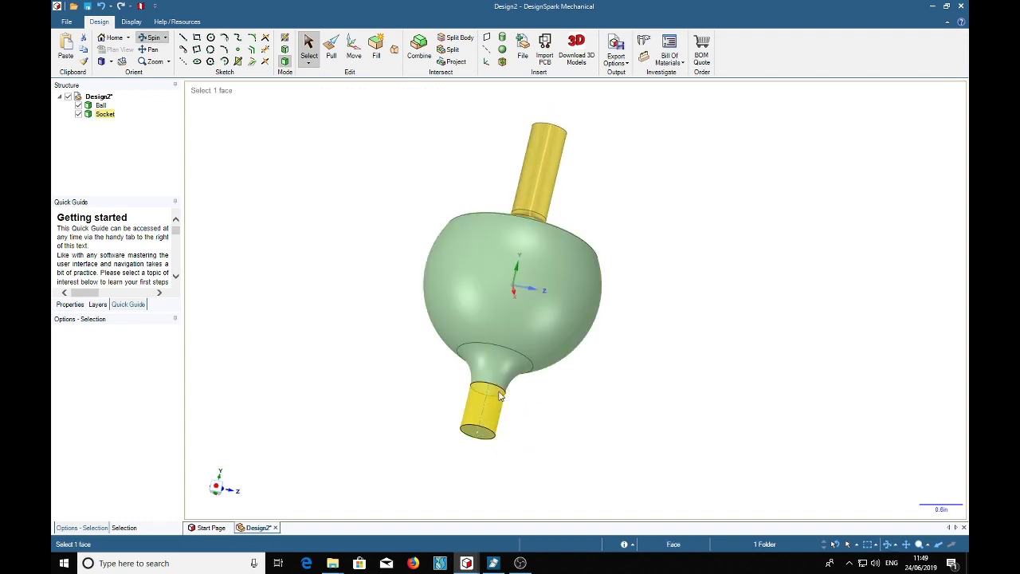
key(Escape)
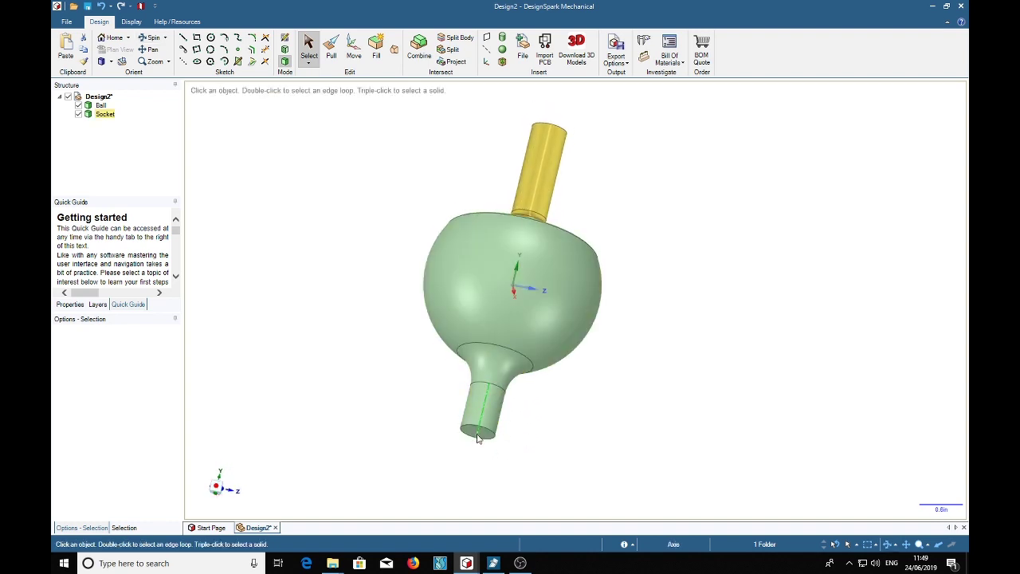
click(478, 435)
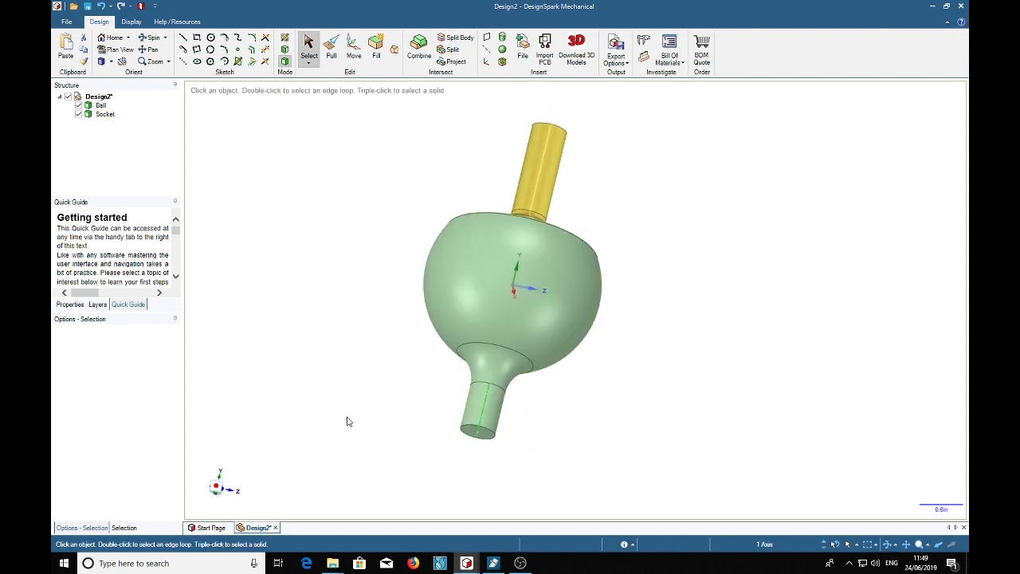
click(285, 51)
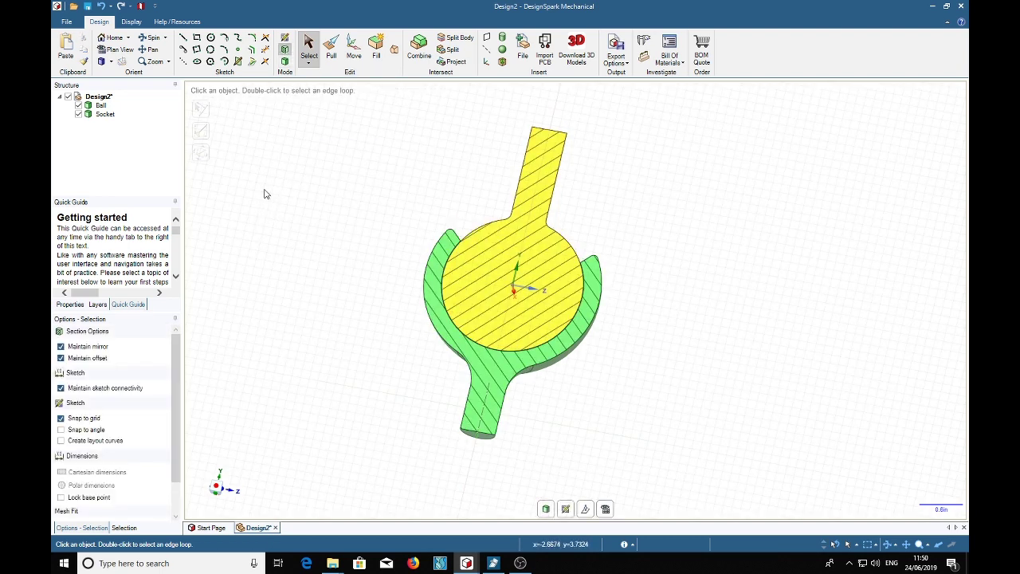
key(v)
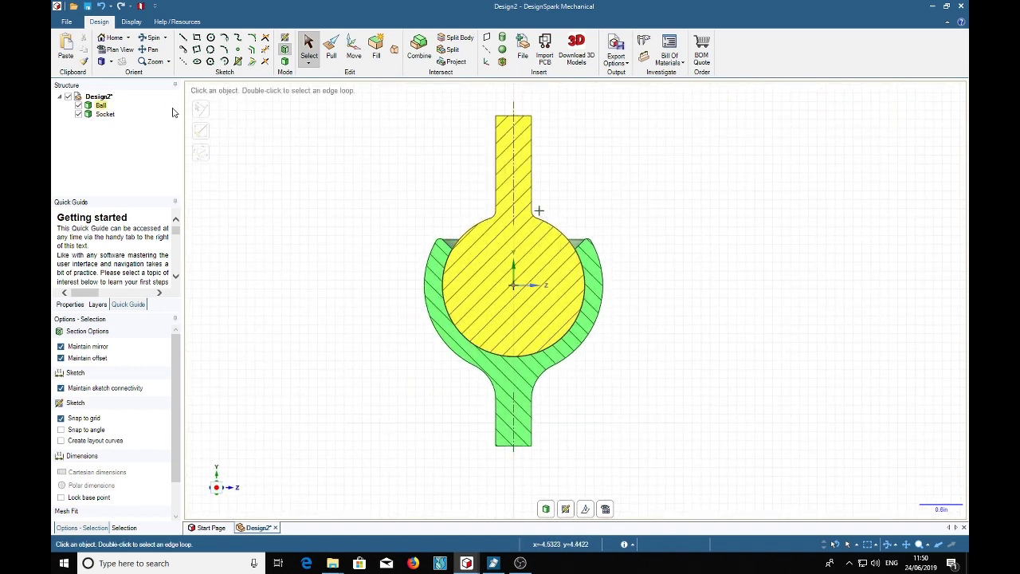
Place the Ball's move anchor at the sphere's centre and rotate the Ball about 17° within the section plane.
click(355, 47)
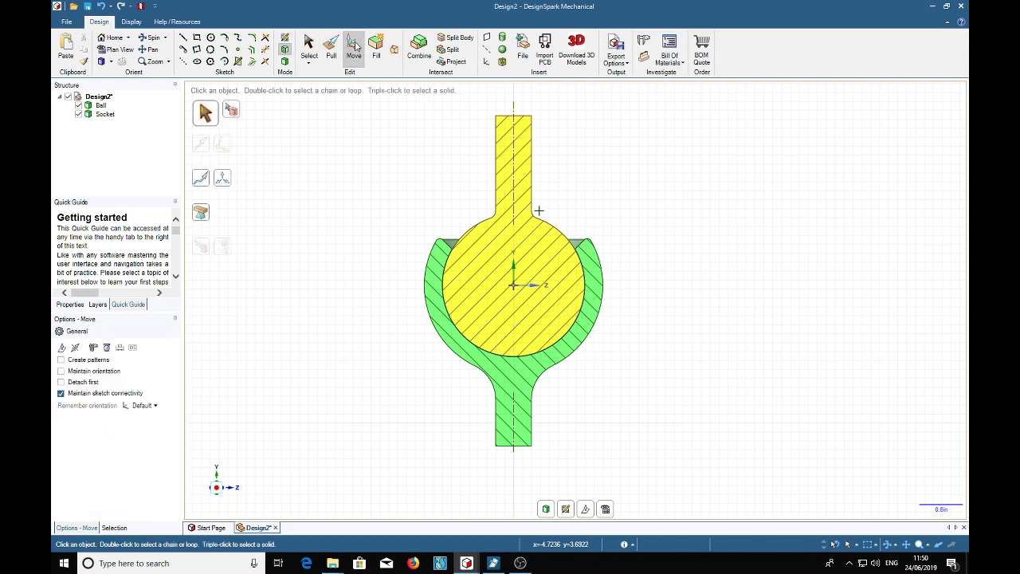
click(101, 105)
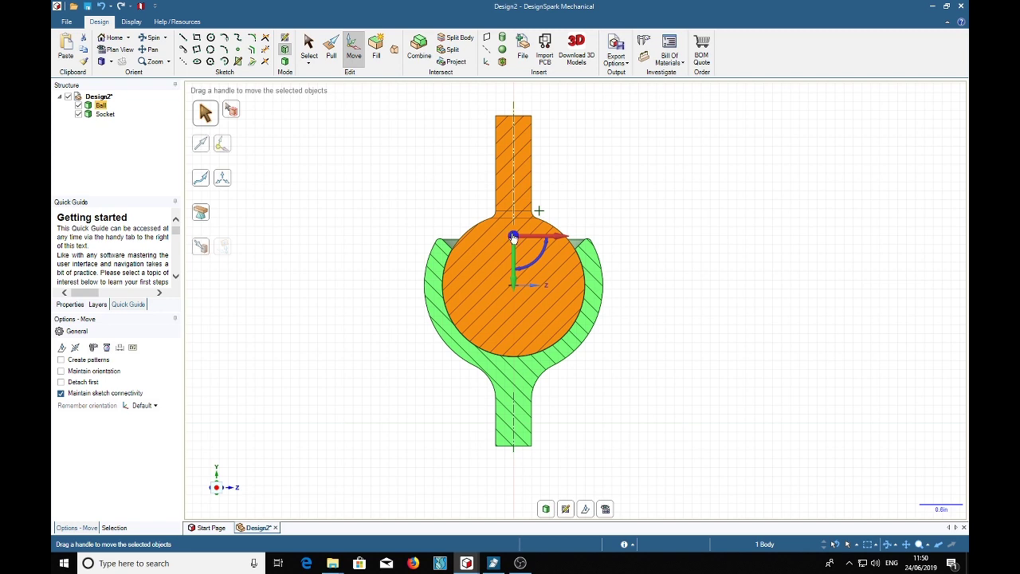
click(552, 240)
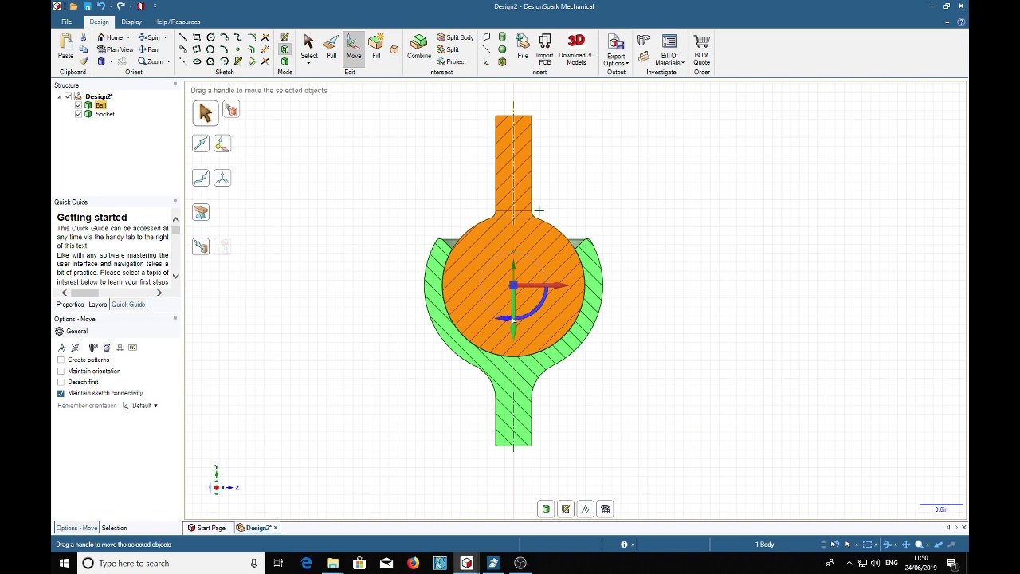
drag(512, 320, 554, 307)
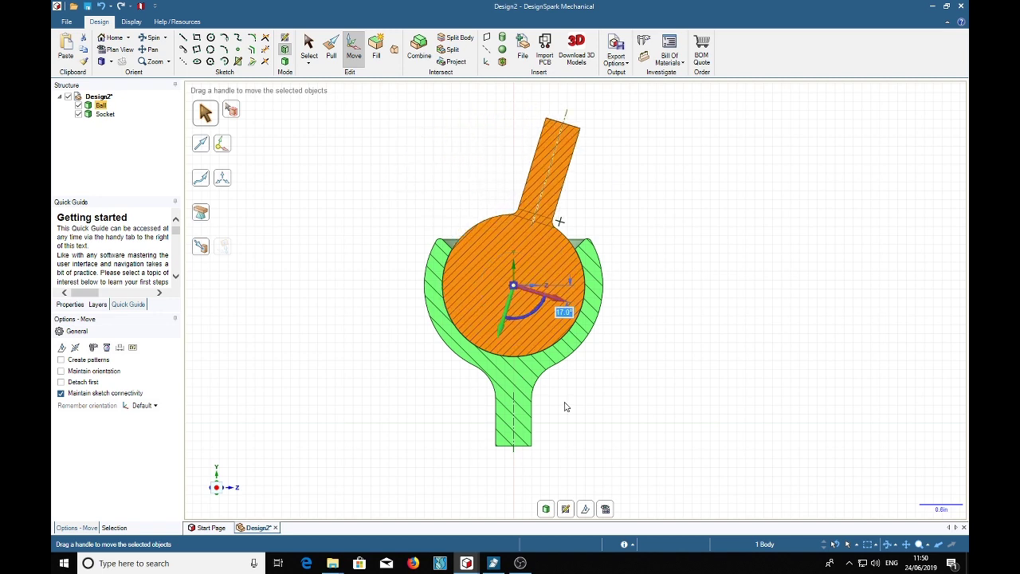
middle_drag(774, 334, 694, 358)
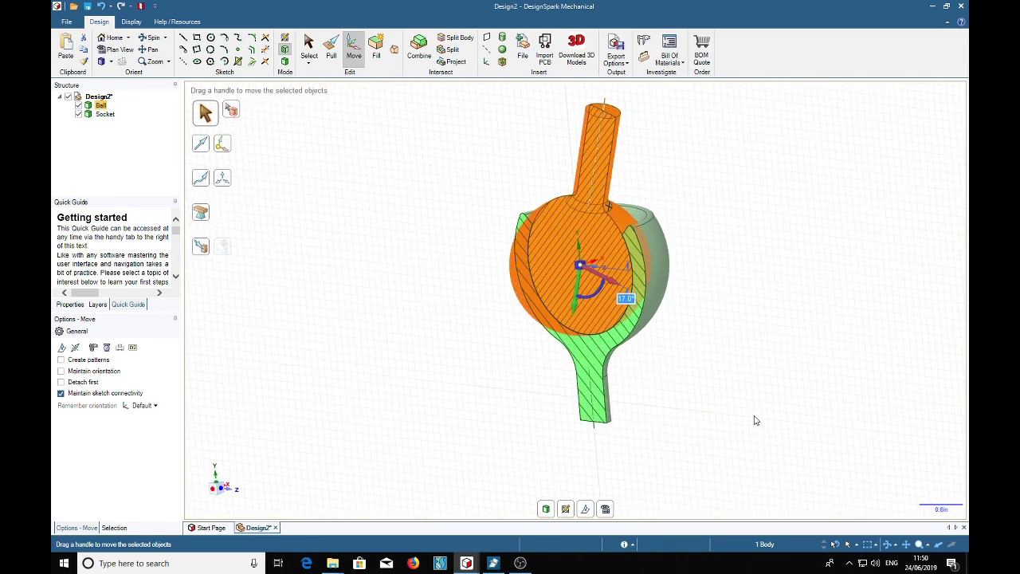